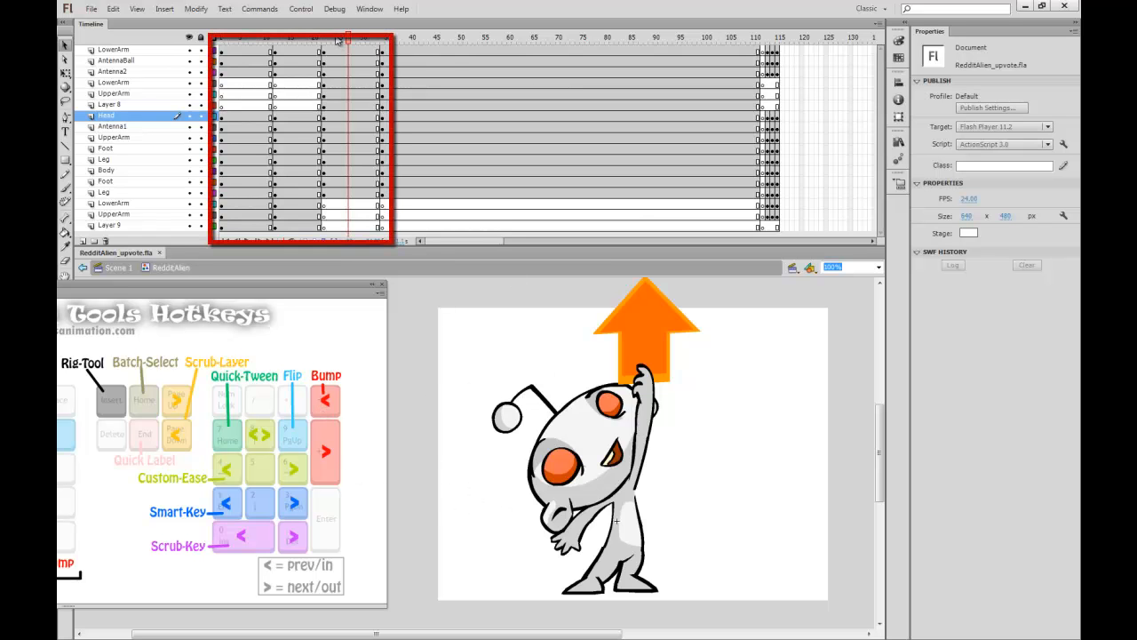
Scrub and step through the keyframes to review the crouch, pick-up and upvote poses.
{"action": "mouse_move", "coordinate": [337, 40]}
{"action": "left_mouse_down"}
{"action": "mouse_move", "coordinate": [247, 40]}
{"action": "mouse_move", "coordinate": [330, 40]}
{"action": "mouse_move", "coordinate": [258, 53]}
{"action": "left_mouse_up"}
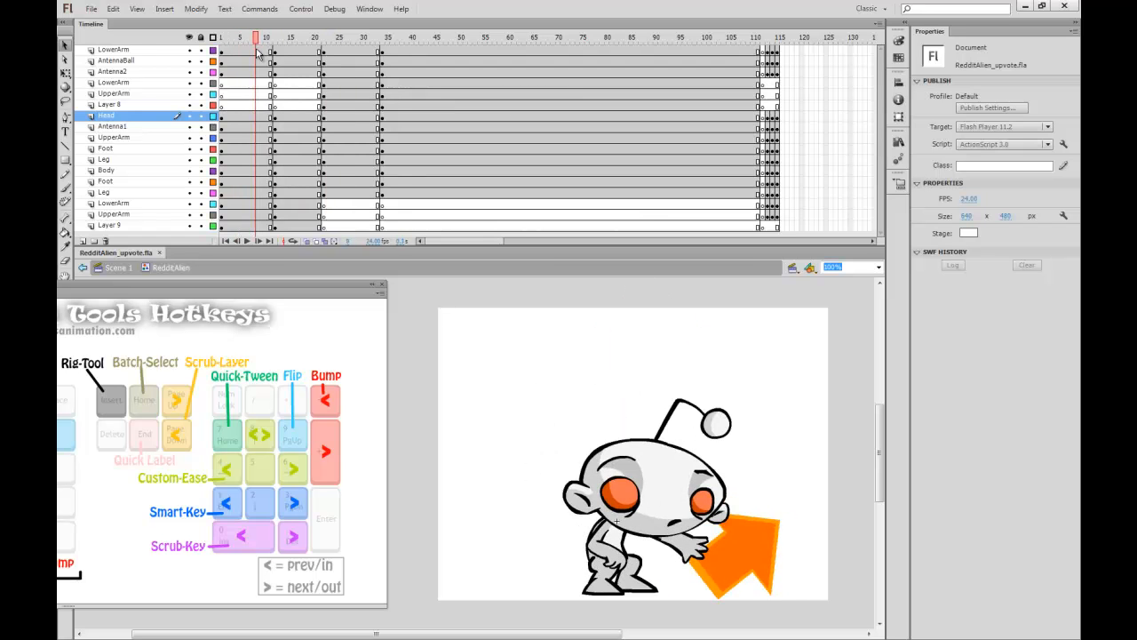
{"action": "key", "text": "period"}
{"action": "key", "text": "period"}
{"action": "key", "text": "period"}
{"action": "key", "text": "shift+period"}
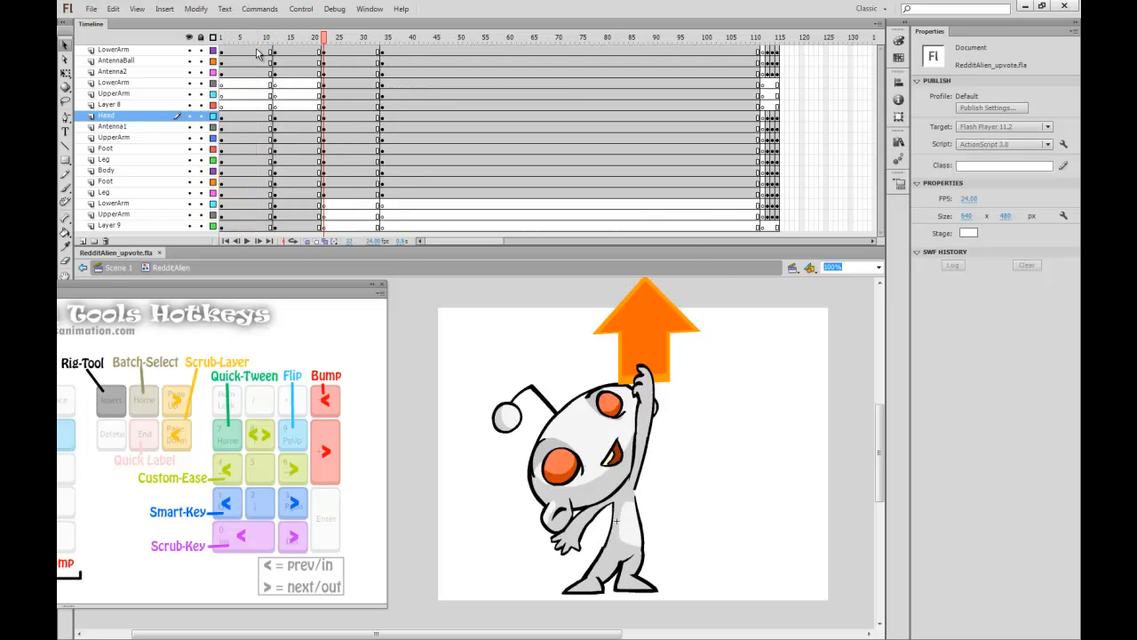
{"action": "key", "text": "shift+period"}
{"action": "left_click_drag", "start_coordinate": [234, 39], "coordinate": [424, 41]}
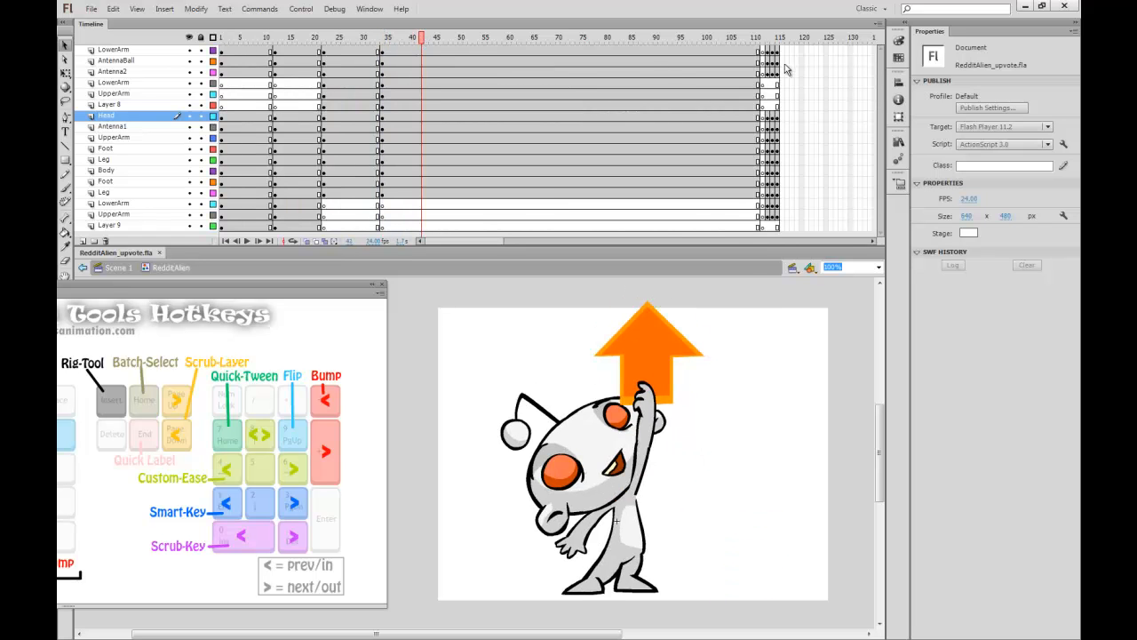
{"action": "left_click", "coordinate": [770, 38]}
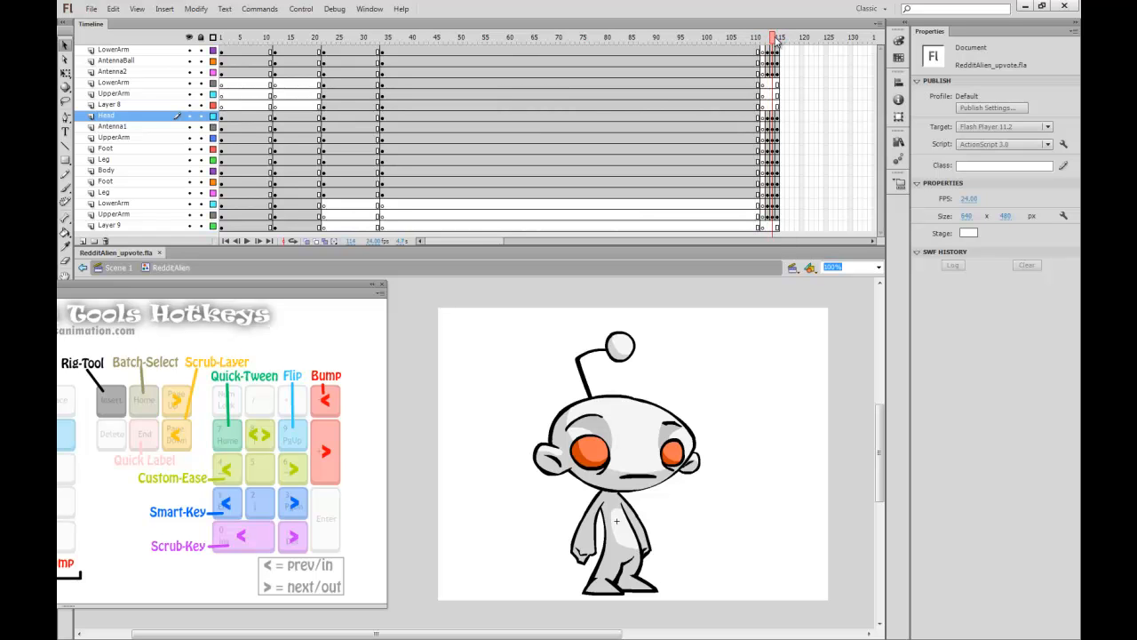
{"action": "left_click_drag", "start_coordinate": [769, 39], "coordinate": [287, 38]}
{"action": "key", "text": "Return"}
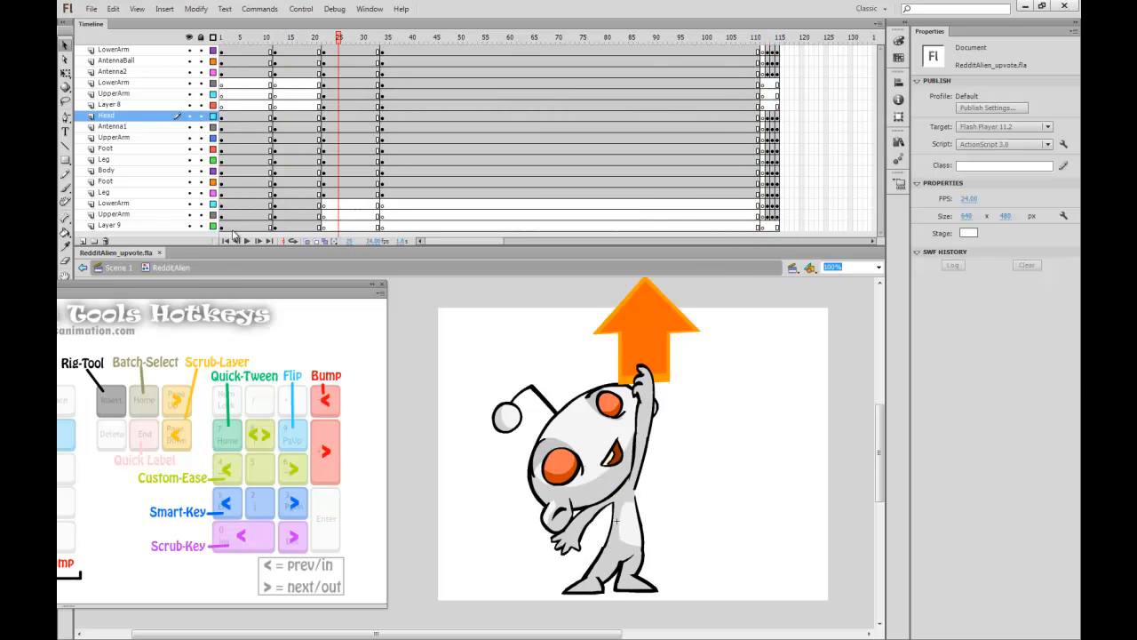
Fit the hotkeys reference image fully into view.
{"action": "mouse_move", "coordinate": [211, 282]}
{"action": "left_mouse_down"}
{"action": "mouse_move", "coordinate": [453, 278]}
{"action": "mouse_move", "coordinate": [208, 286]}
{"action": "mouse_move", "coordinate": [216, 294]}
{"action": "left_mouse_up"}
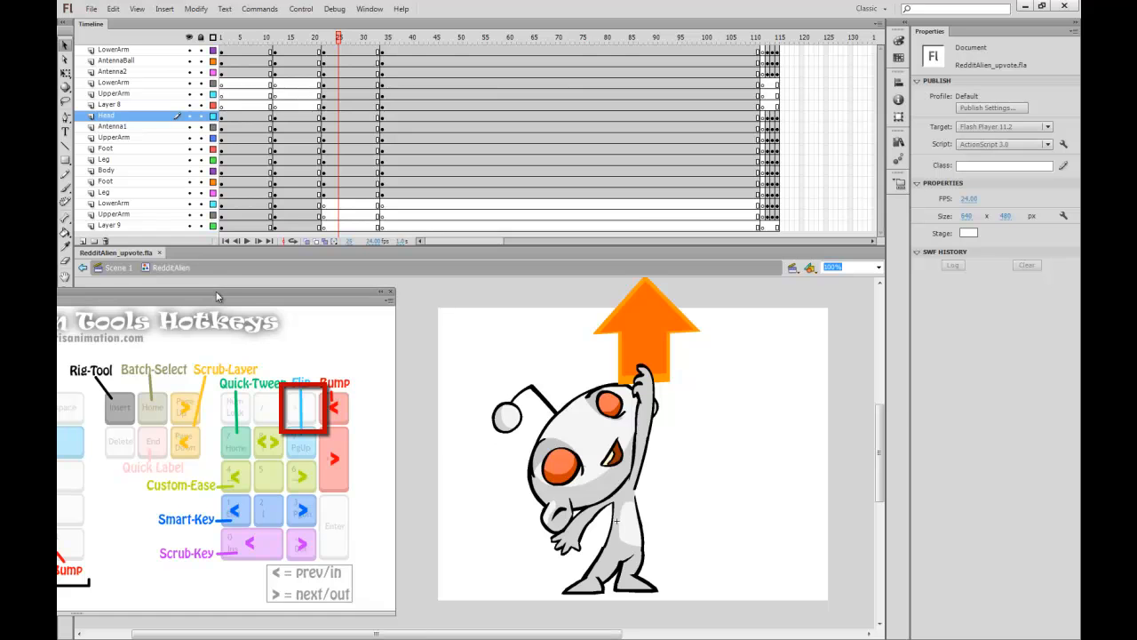
{"action": "scroll", "coordinate": [259, 309], "scroll_direction": "down", "scroll_amount": 2}
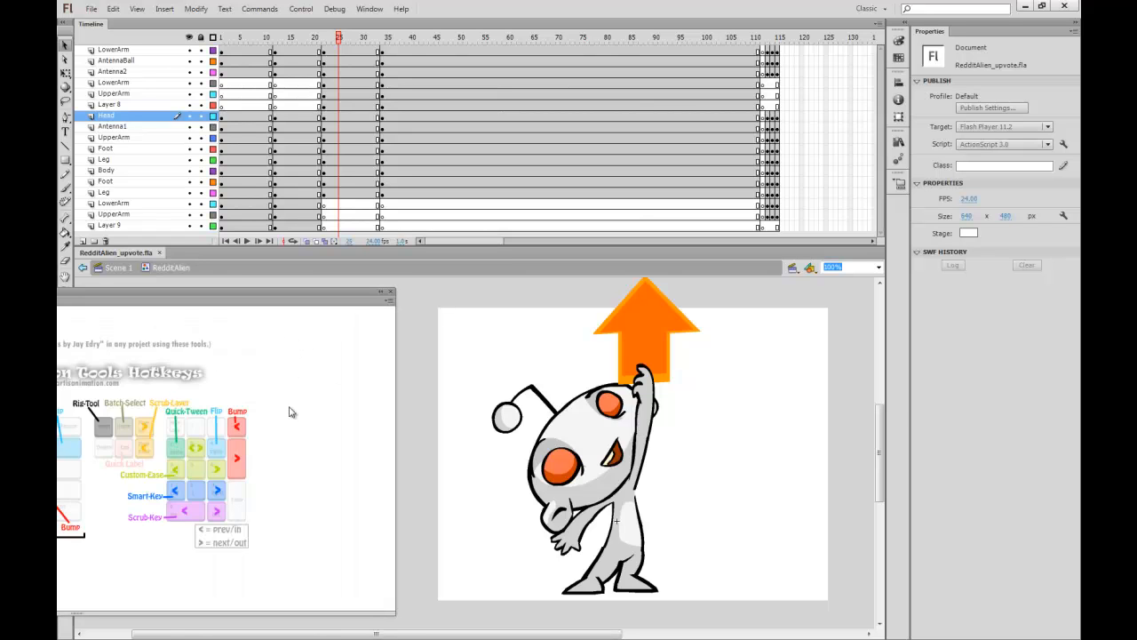
{"action": "right_click", "coordinate": [290, 407]}
{"action": "left_click", "coordinate": [359, 457]}
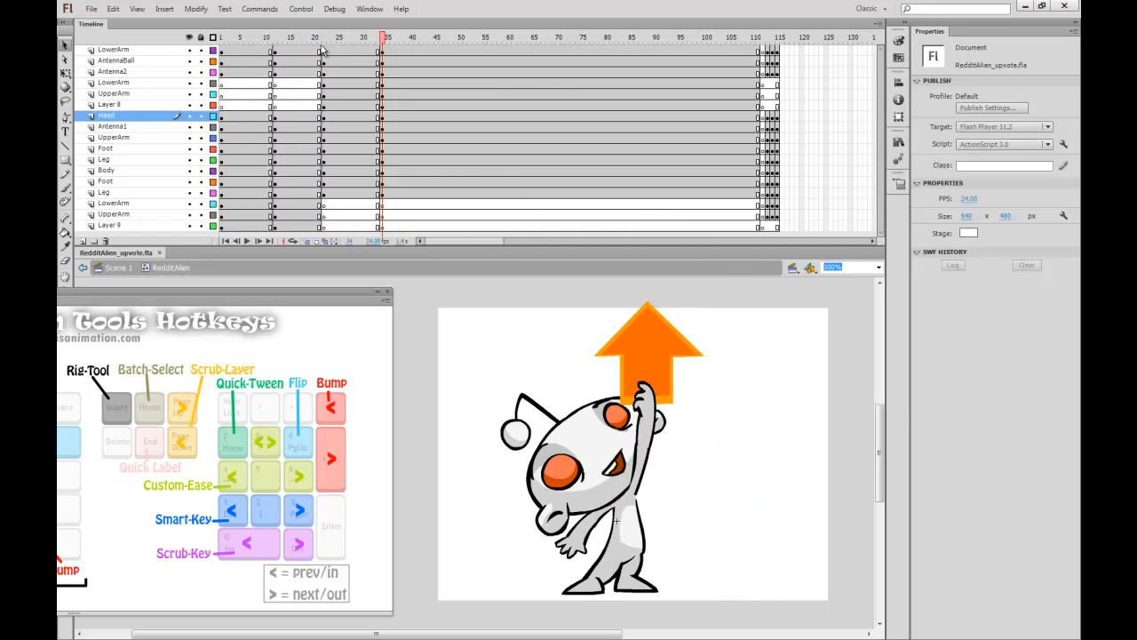
Add a quick eased tween at 75 on frame 9 across all layers and preview the crouch.
{"action": "left_click", "coordinate": [256, 40]}
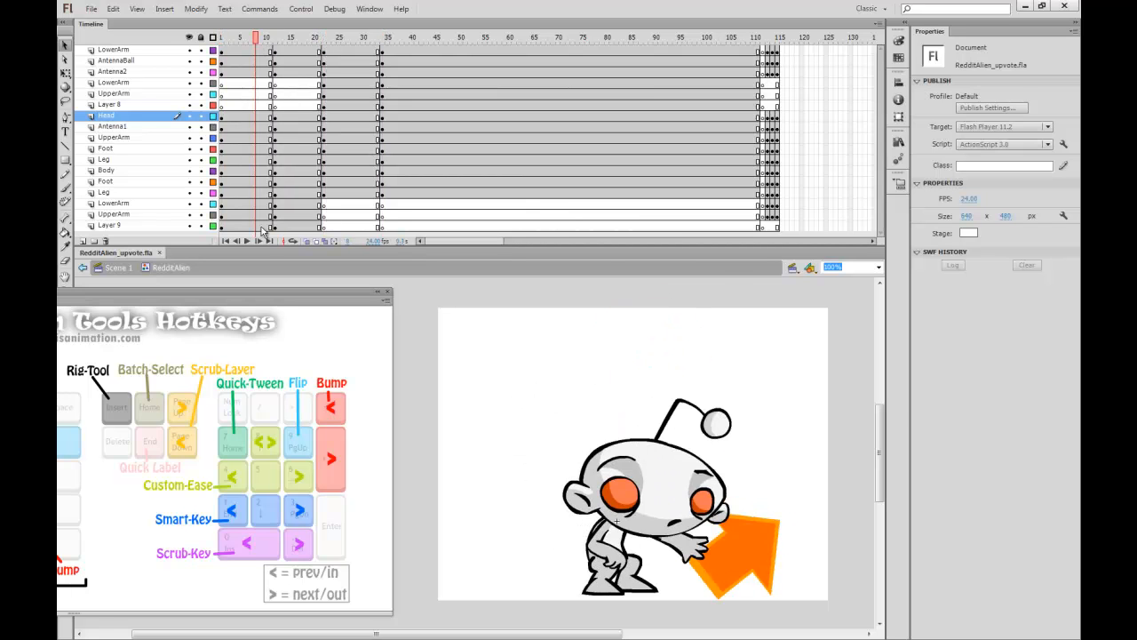
{"action": "mouse_move", "coordinate": [257, 37]}
{"action": "left_mouse_down"}
{"action": "mouse_move", "coordinate": [291, 37]}
{"action": "mouse_move", "coordinate": [251, 38]}
{"action": "left_mouse_up"}
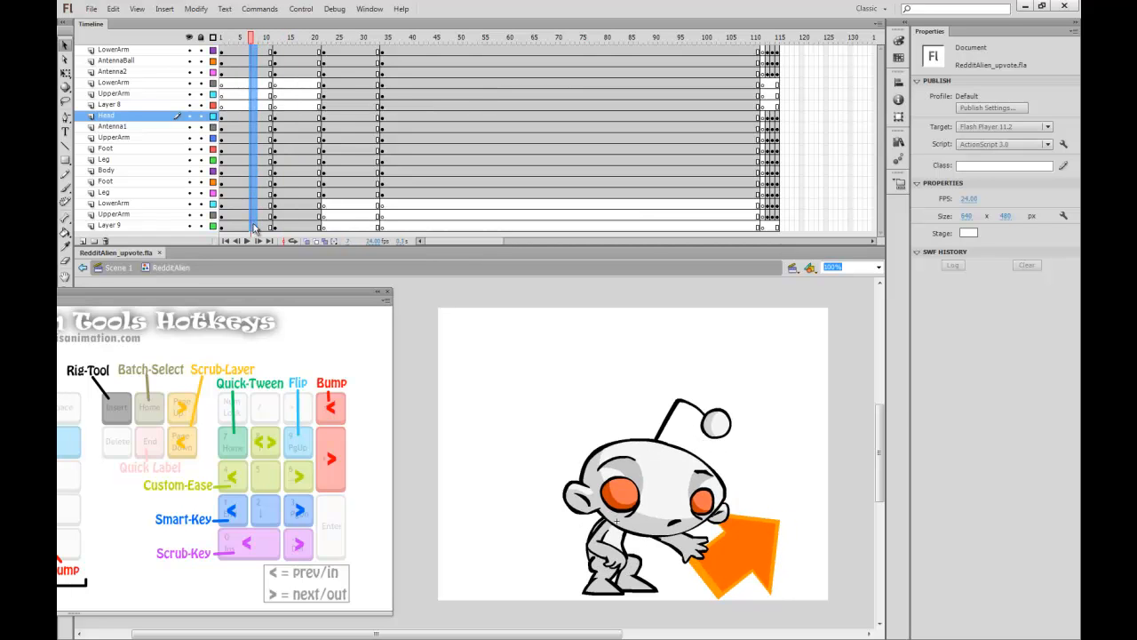
{"action": "key", "text": "period"}
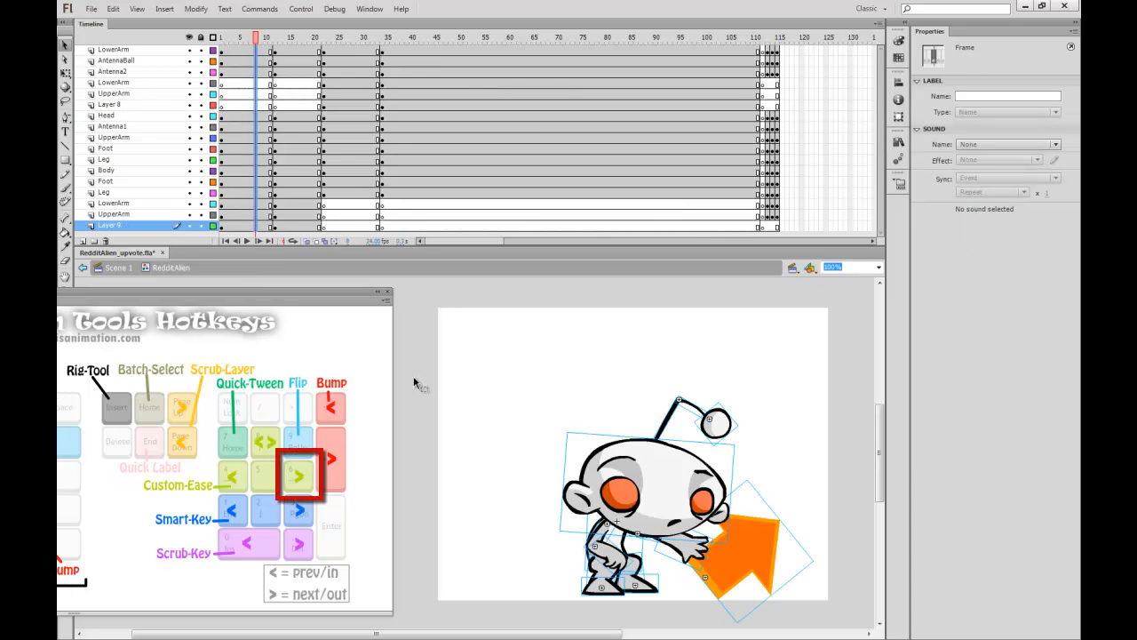
{"action": "key", "text": "KP_6"}
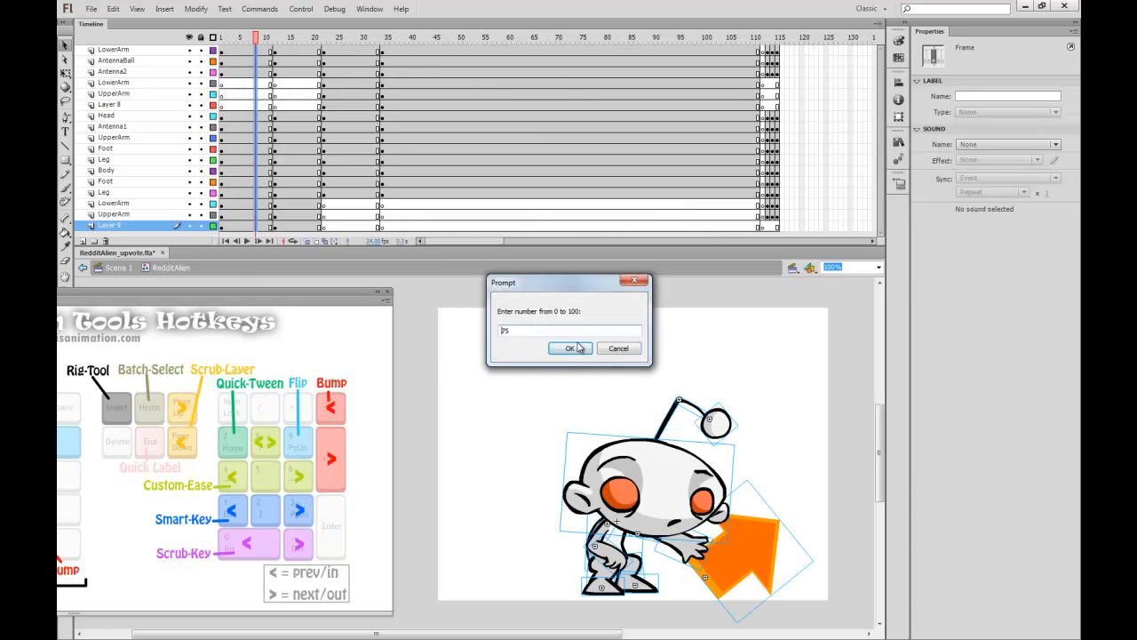
{"action": "left_click", "coordinate": [570, 348]}
{"action": "mouse_move", "coordinate": [263, 37]}
{"action": "left_mouse_down"}
{"action": "mouse_move", "coordinate": [223, 37]}
{"action": "mouse_move", "coordinate": [269, 36]}
{"action": "mouse_move", "coordinate": [285, 51]}
{"action": "mouse_move", "coordinate": [388, 37]}
{"action": "mouse_move", "coordinate": [339, 41]}
{"action": "mouse_move", "coordinate": [362, 49]}
{"action": "left_mouse_up"}
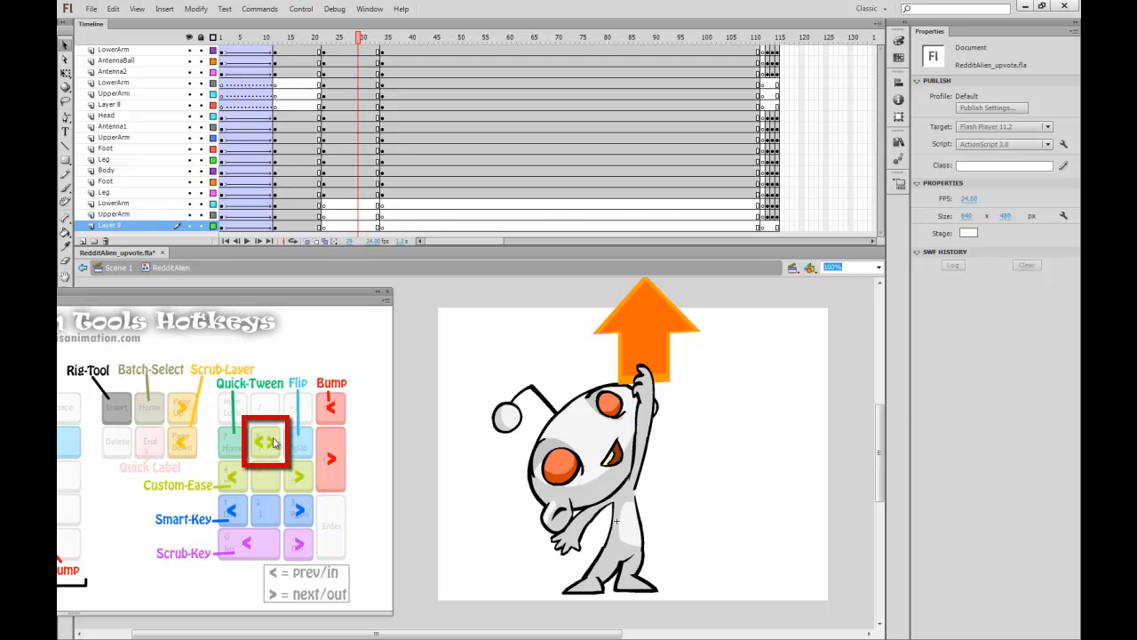
Add a second quick eased tween at 75 on frame 28 across all layers and play the animation.
{"action": "left_click_drag", "start_coordinate": [351, 56], "coordinate": [351, 245]}
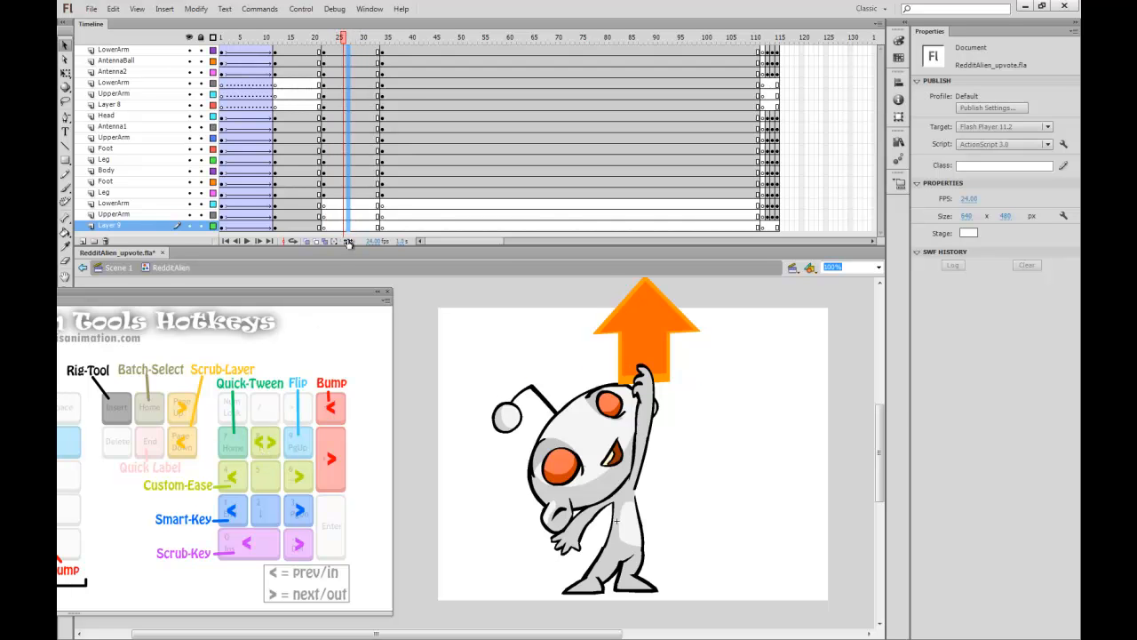
{"action": "key", "text": "KP_4"}
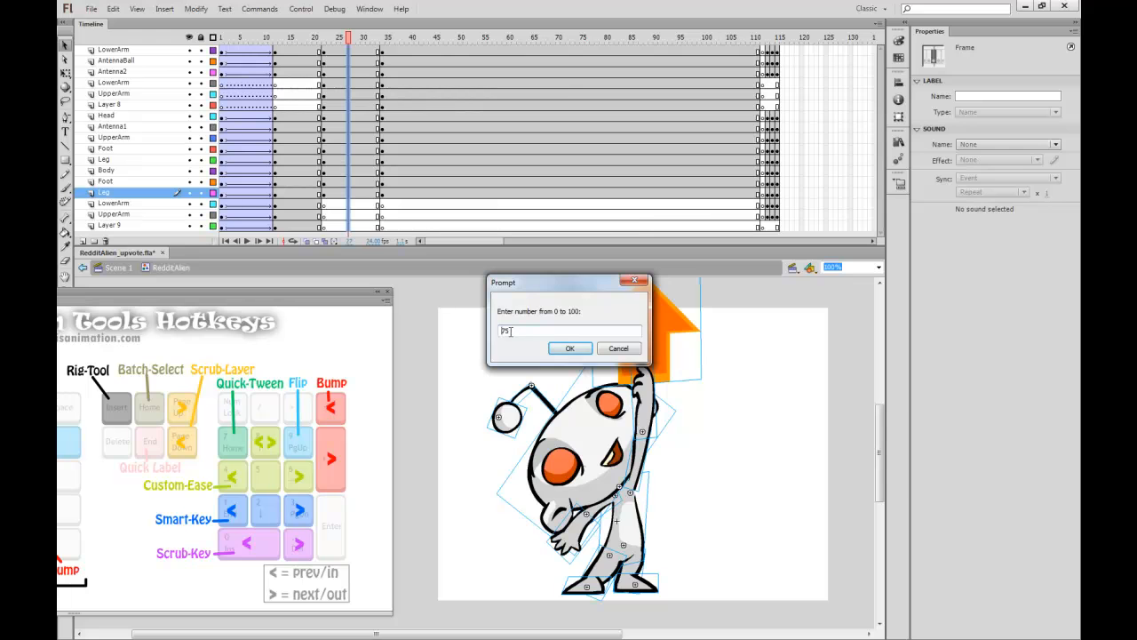
{"action": "key", "text": "Return"}
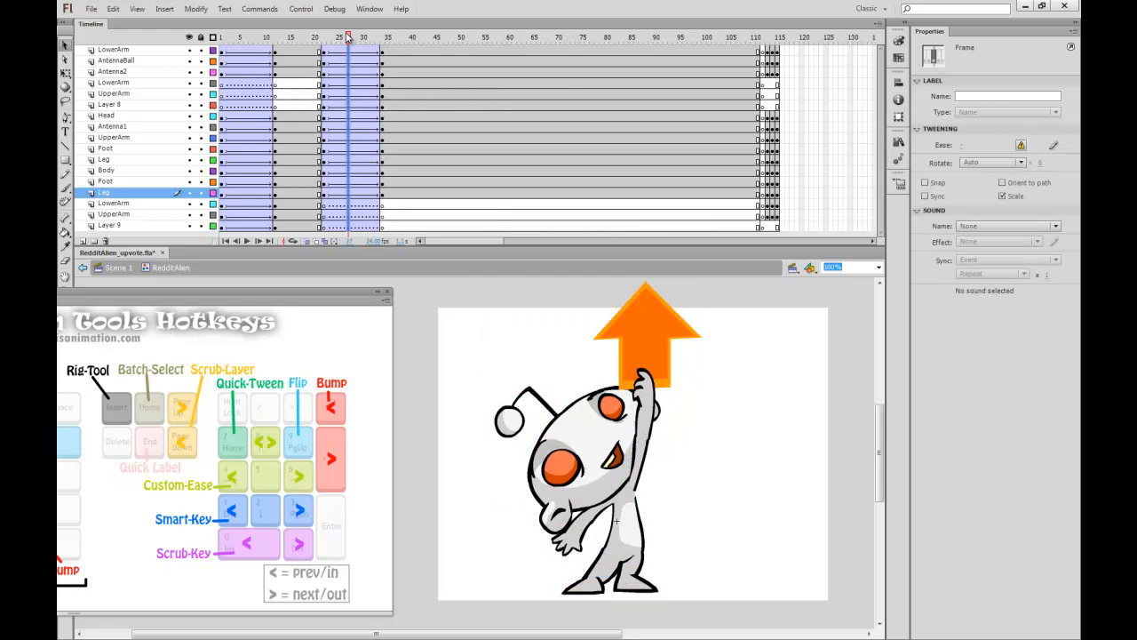
{"action": "key", "text": "Return"}
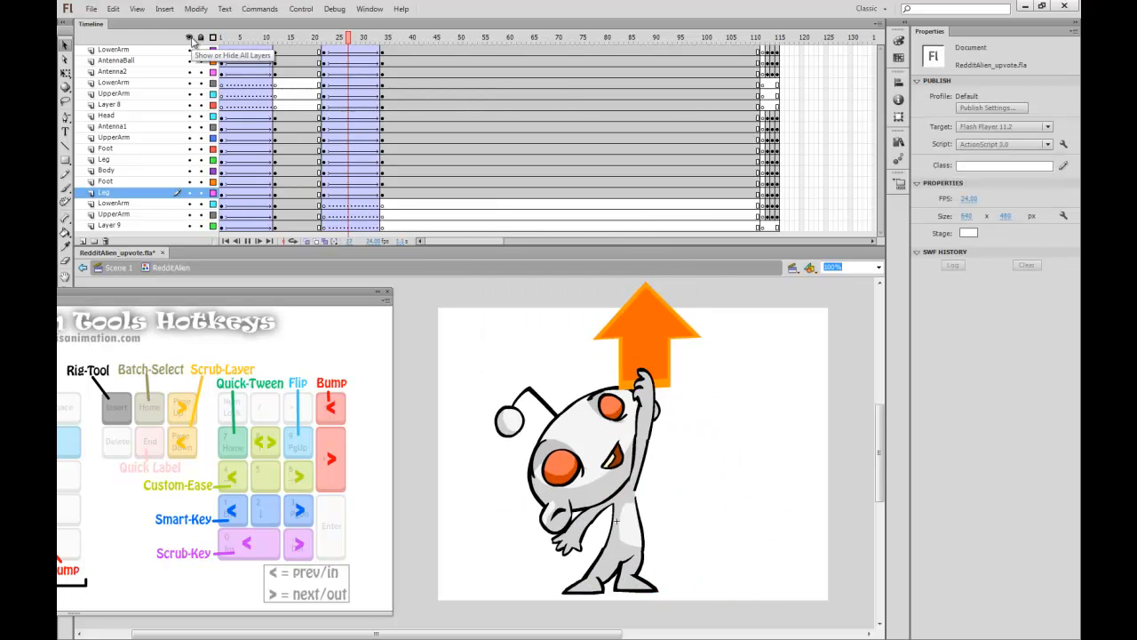
{"action": "left_click_drag", "start_coordinate": [353, 40], "coordinate": [314, 41]}
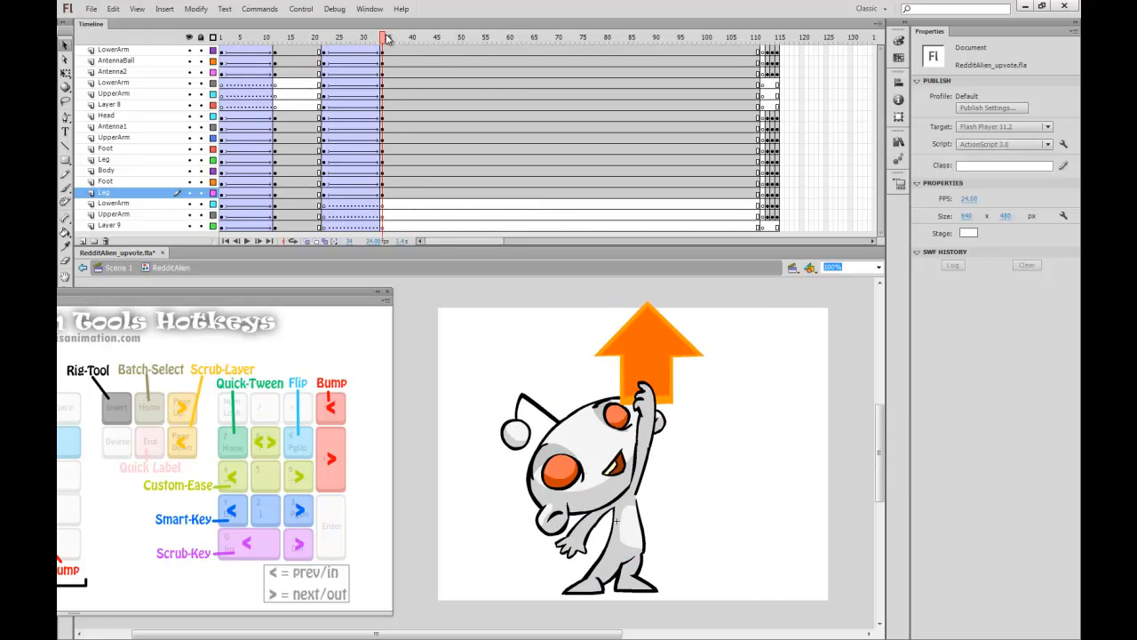
Convert frames 6–12 on the arm layers to blank keyframes and remove the lower-arm tween.
{"action": "left_click_drag", "start_coordinate": [248, 85], "coordinate": [269, 104]}
{"action": "right_click", "coordinate": [259, 100]}
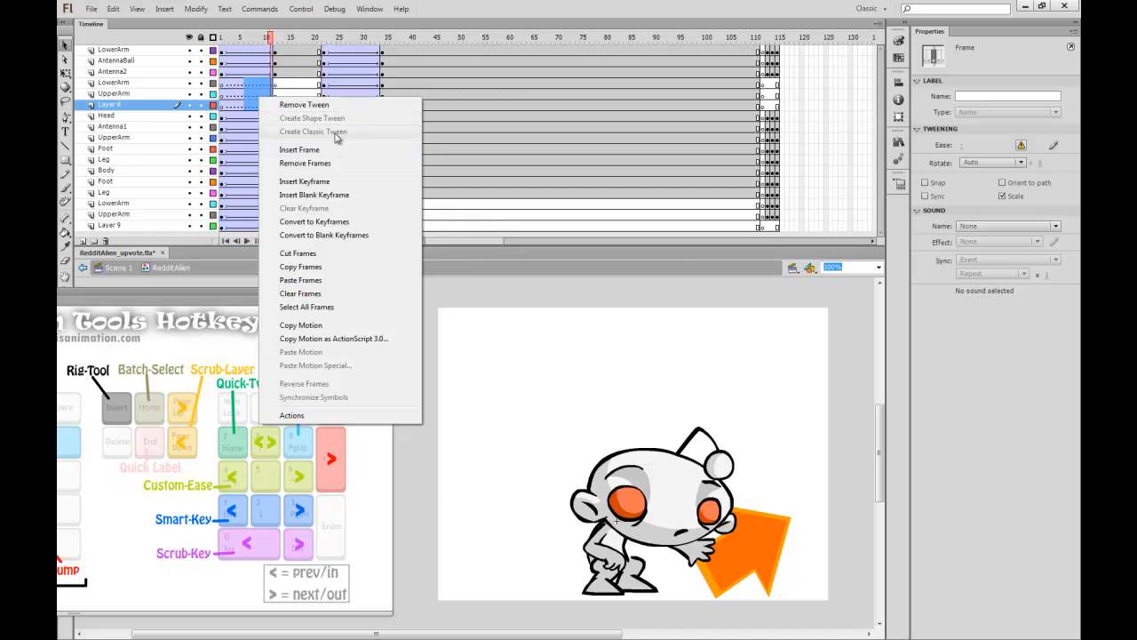
{"action": "left_click", "coordinate": [342, 235]}
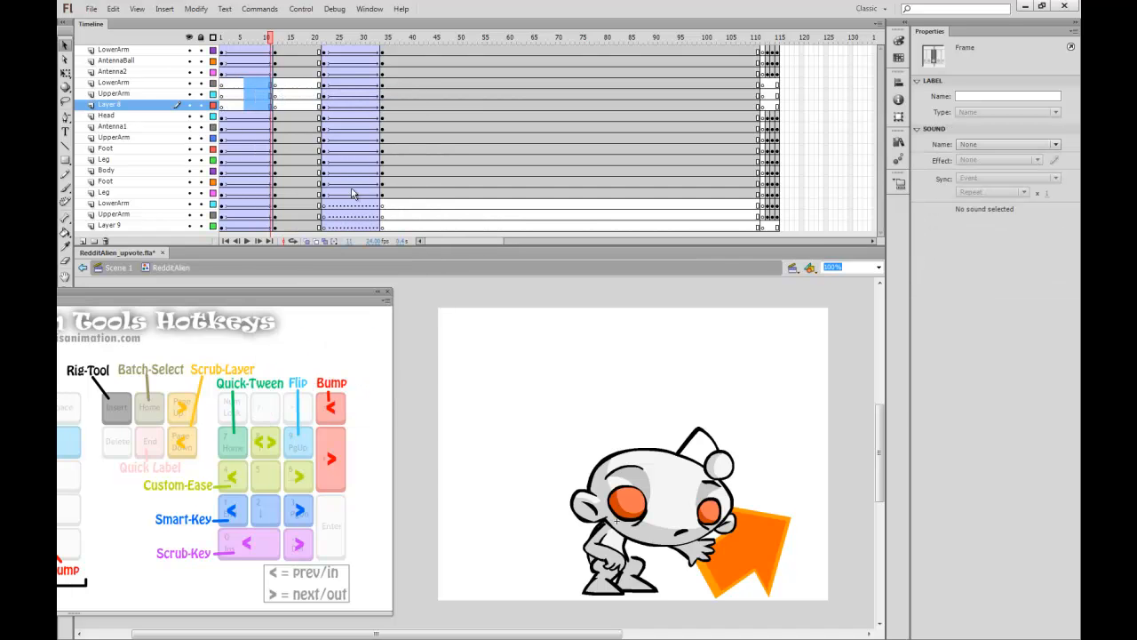
{"action": "left_click_drag", "start_coordinate": [344, 204], "coordinate": [354, 226]}
{"action": "right_click", "coordinate": [354, 229]}
{"action": "left_click", "coordinate": [401, 237]}
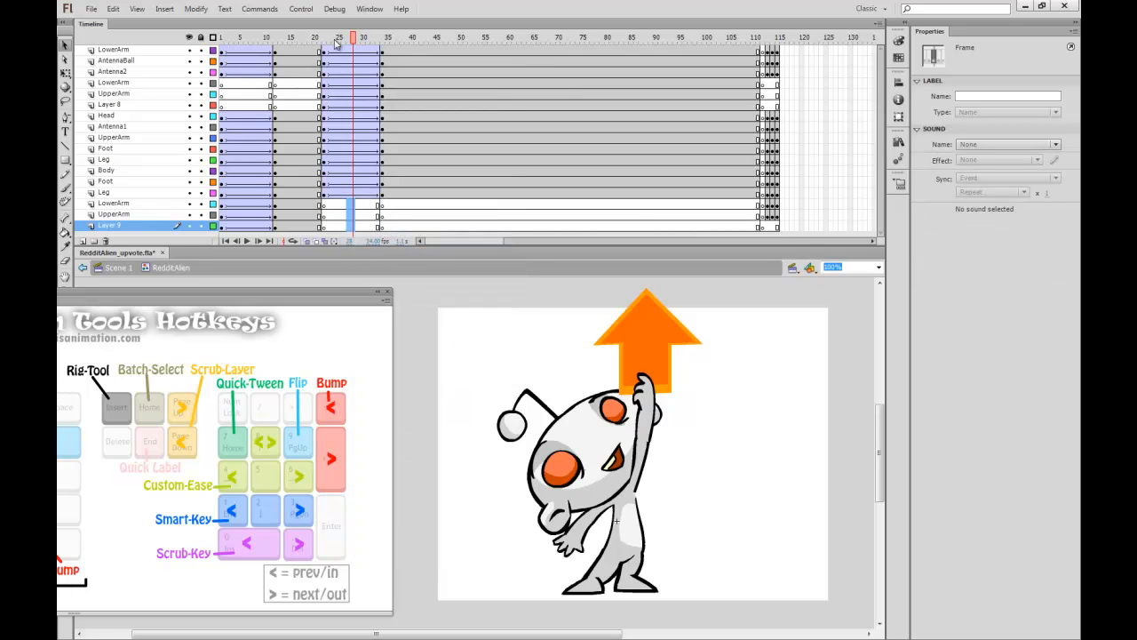
Inspect the LowerArm and UpperArm pieces at frame 14 and the raised pose near frame 22.
{"action": "left_click", "coordinate": [263, 37]}
{"action": "left_click", "coordinate": [280, 38]}
{"action": "left_click", "coordinate": [657, 324]}
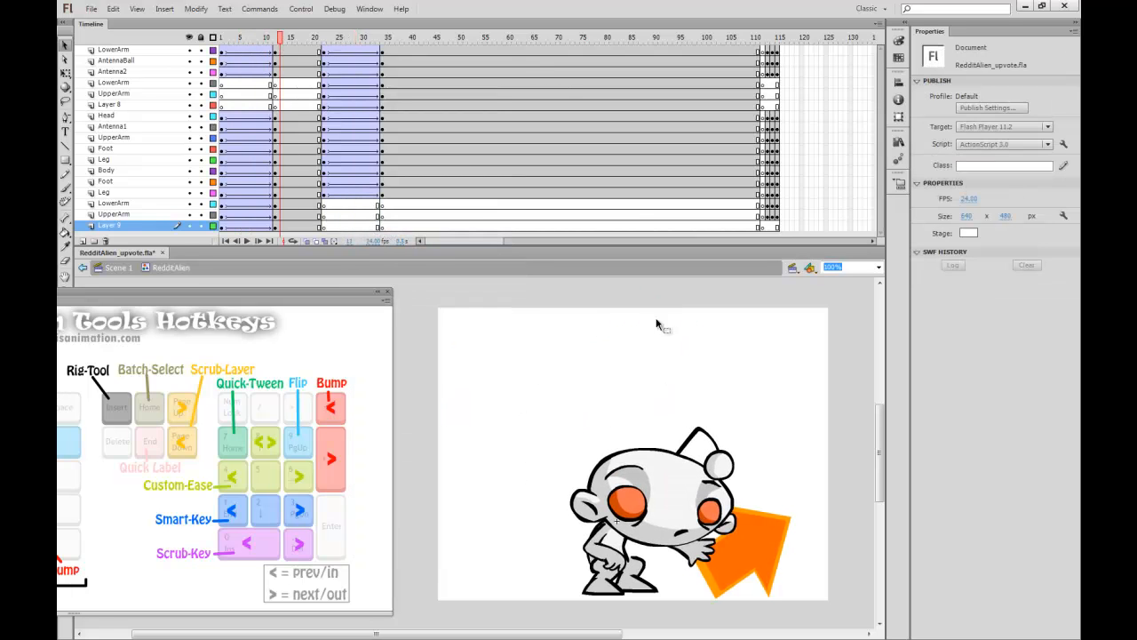
{"action": "left_click", "coordinate": [704, 566]}
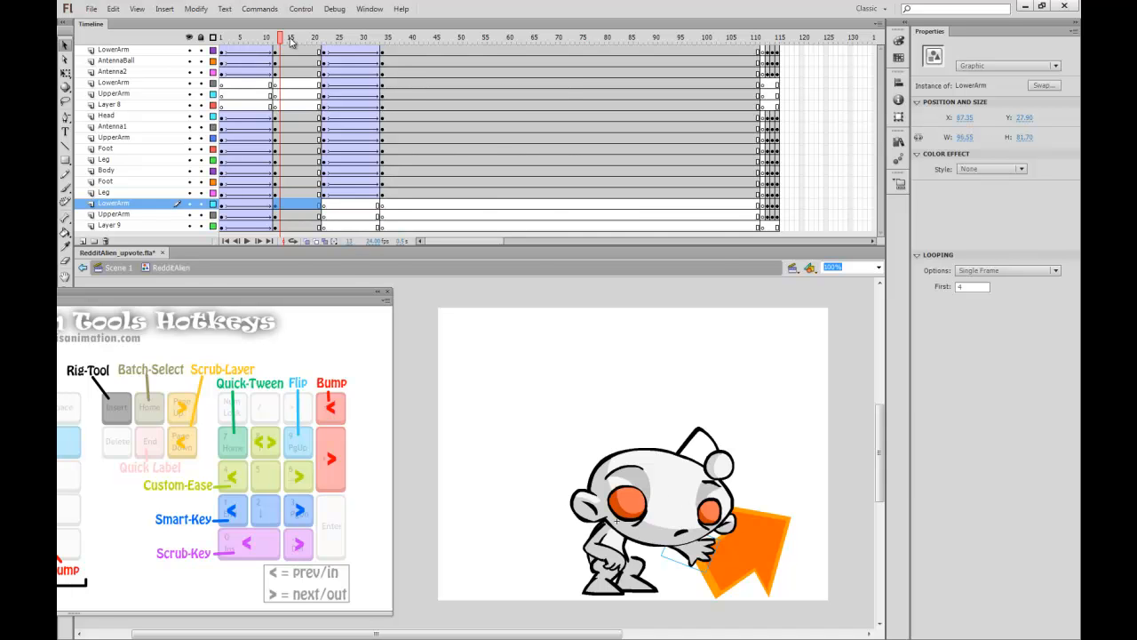
{"action": "left_click_drag", "start_coordinate": [286, 37], "coordinate": [325, 39]}
{"action": "left_click", "coordinate": [699, 437]}
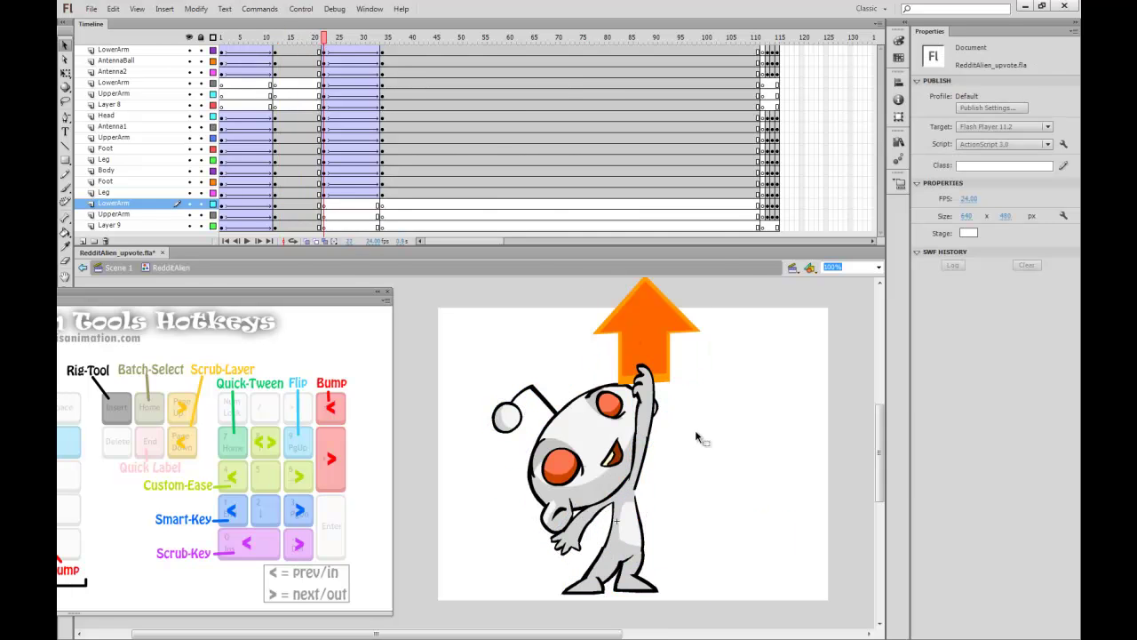
{"action": "left_click", "coordinate": [647, 418]}
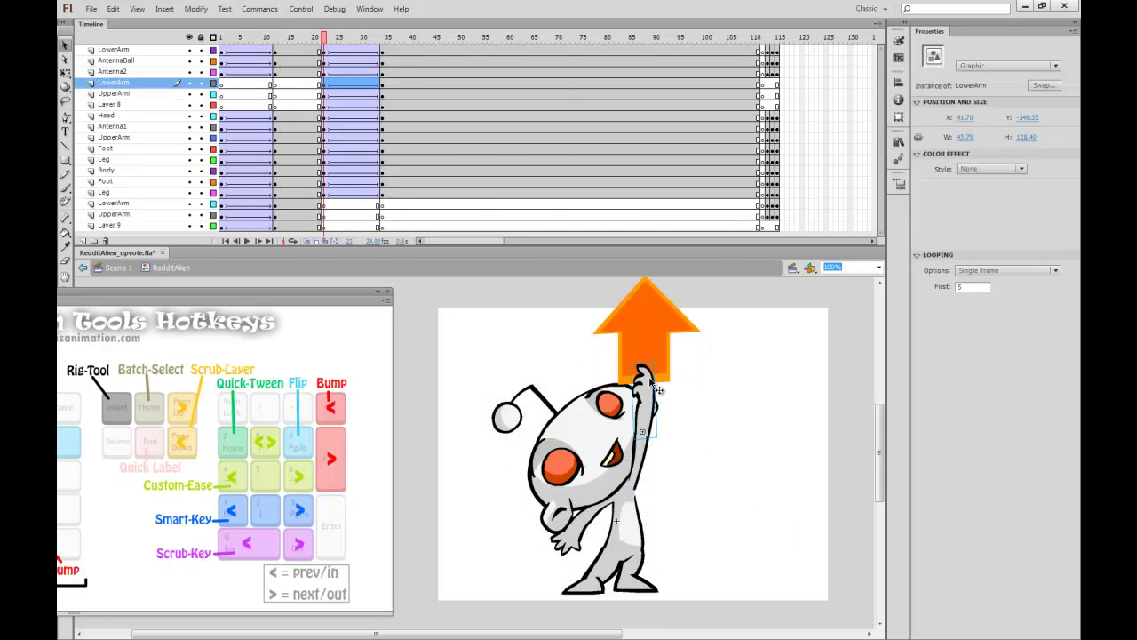
{"action": "left_click", "coordinate": [645, 472]}
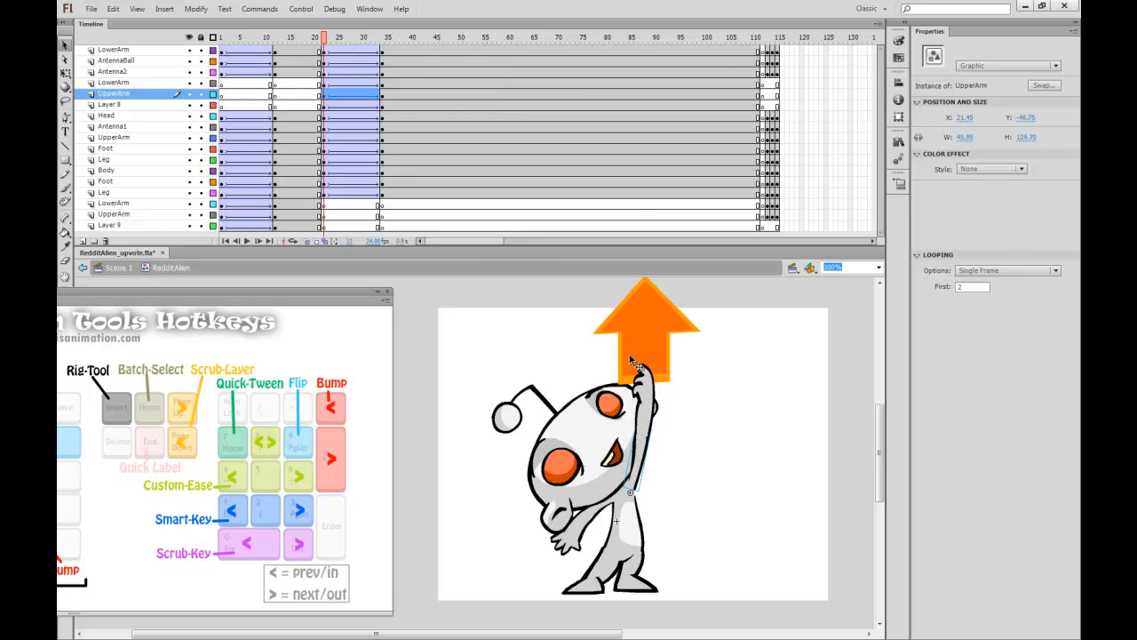
Check the Head instance at frame 22, then return to the crouched pick-up pose at frame 17.
{"action": "mouse_move", "coordinate": [325, 52]}
{"action": "left_mouse_down"}
{"action": "mouse_move", "coordinate": [267, 49]}
{"action": "mouse_move", "coordinate": [323, 50]}
{"action": "left_mouse_up"}
{"action": "left_click", "coordinate": [588, 415]}
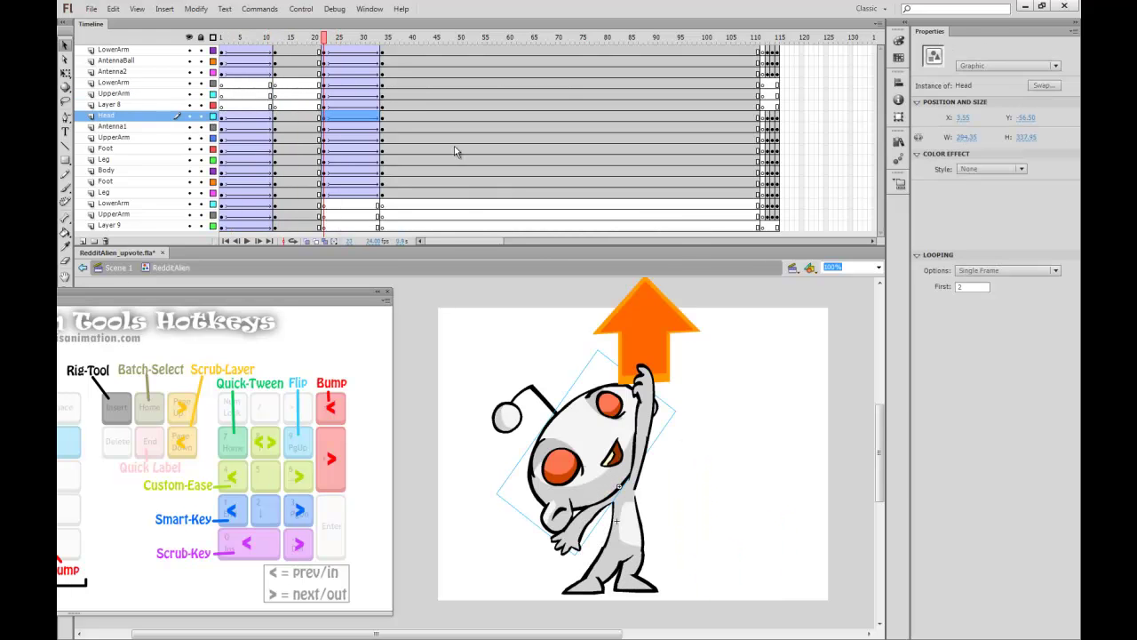
{"action": "left_click", "coordinate": [300, 50]}
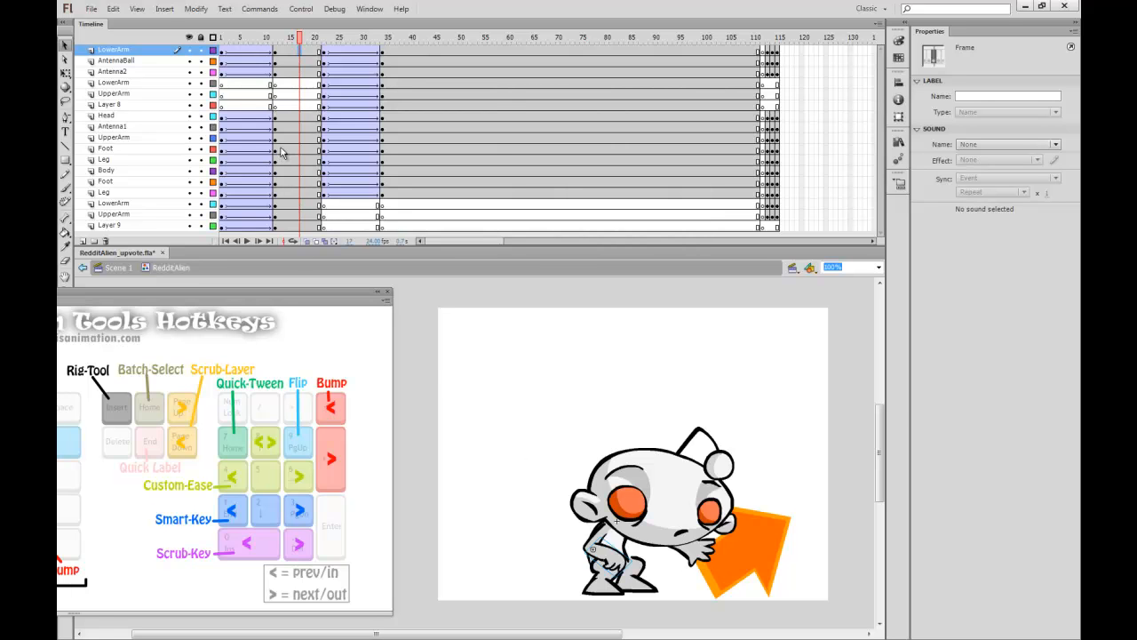
Give the lower LowerArm keyframe at frame 12 the frame label 1.
{"action": "left_click", "coordinate": [275, 204]}
{"action": "left_click", "coordinate": [692, 555]}
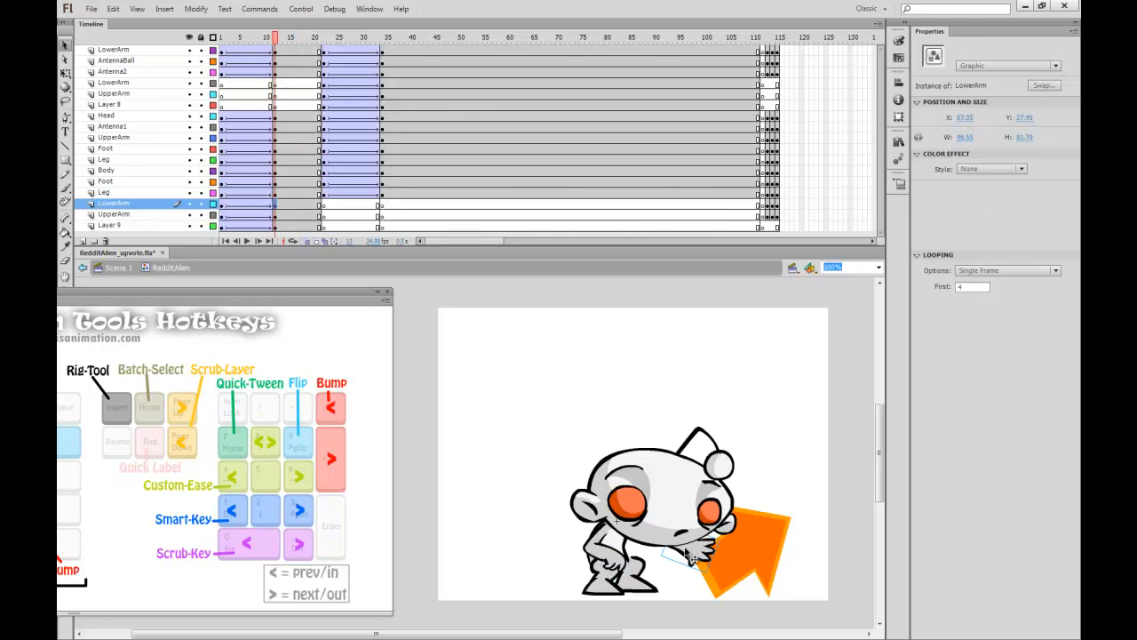
{"action": "left_click", "coordinate": [276, 207]}
{"action": "left_click", "coordinate": [324, 84]}
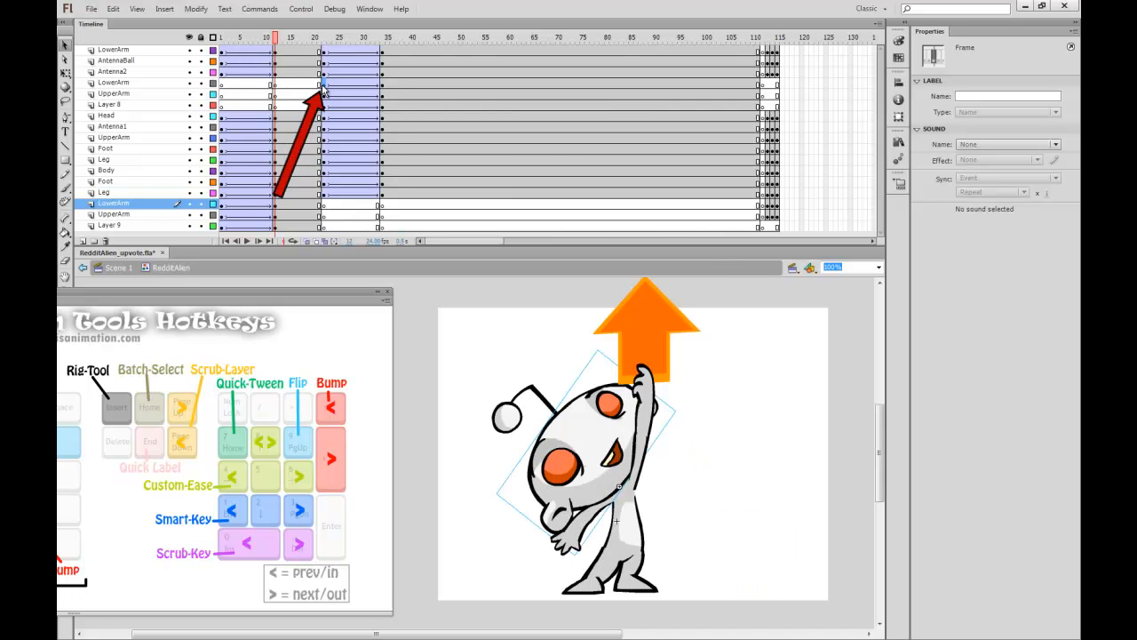
{"action": "left_click", "coordinate": [276, 205]}
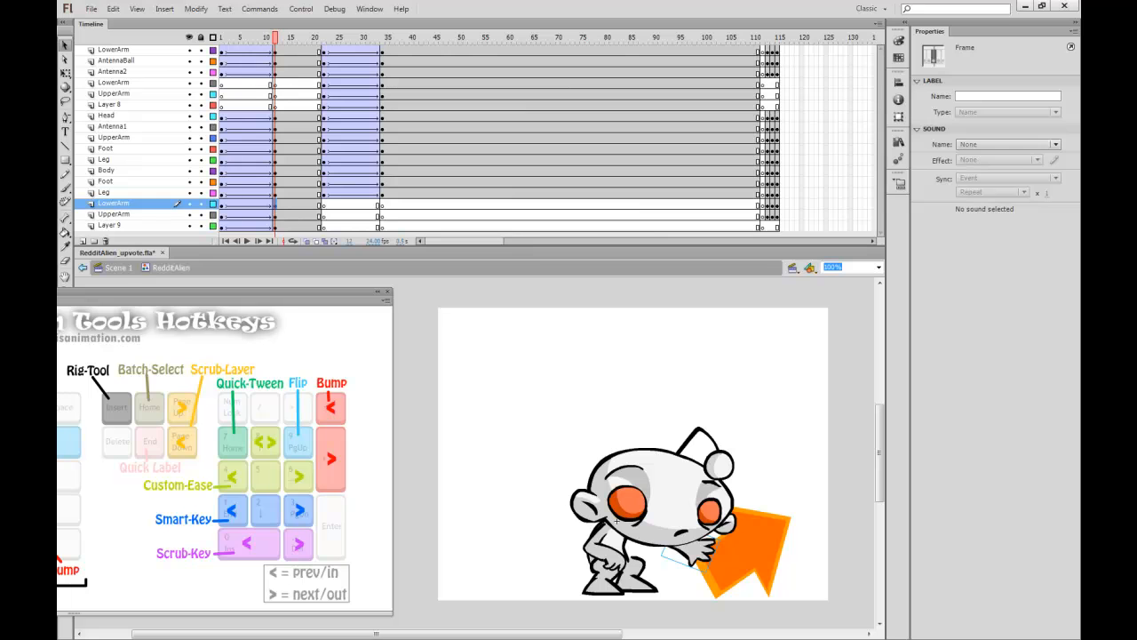
{"action": "left_click", "coordinate": [975, 98]}
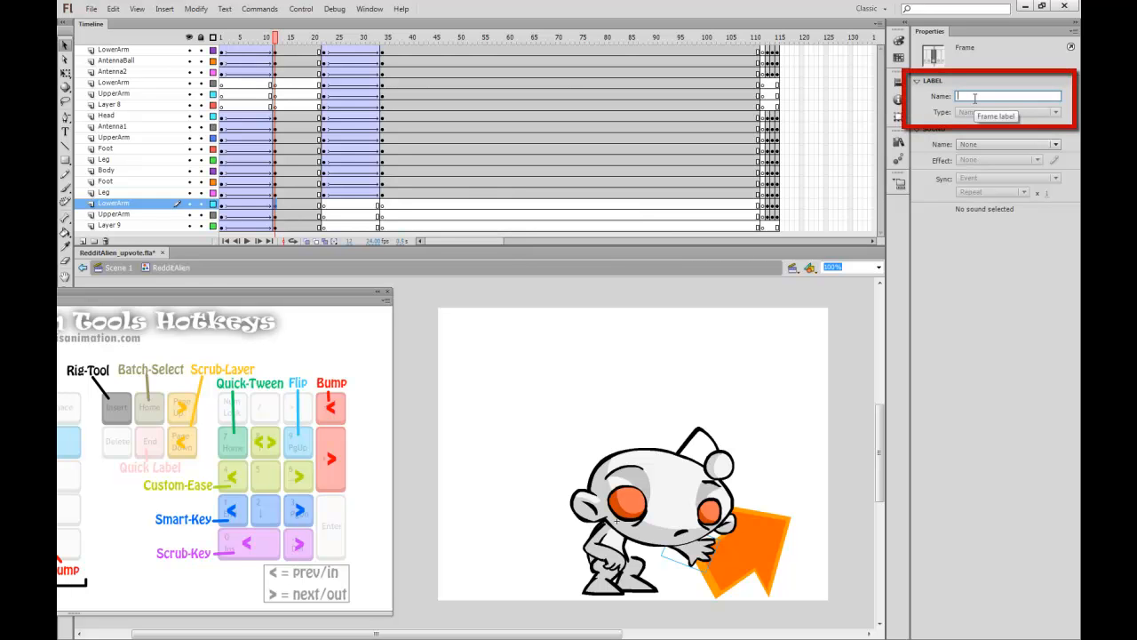
{"action": "type", "text": "1"}
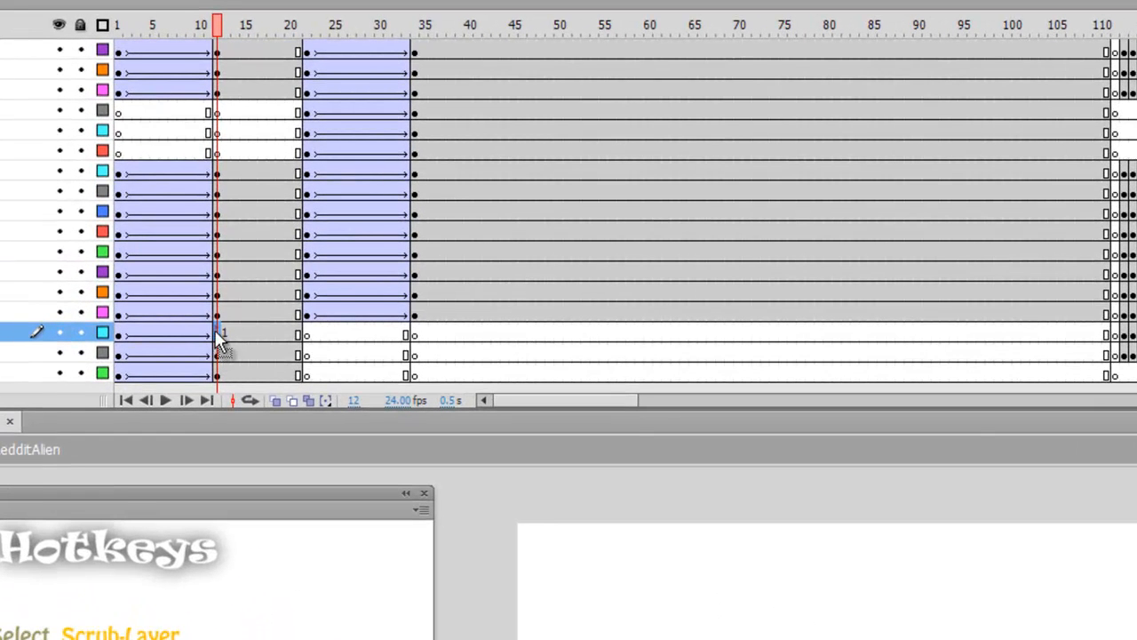
Give the upper LowerArm keyframe at frame 22 the frame label 1 and verify both labels.
{"action": "left_click", "coordinate": [304, 113]}
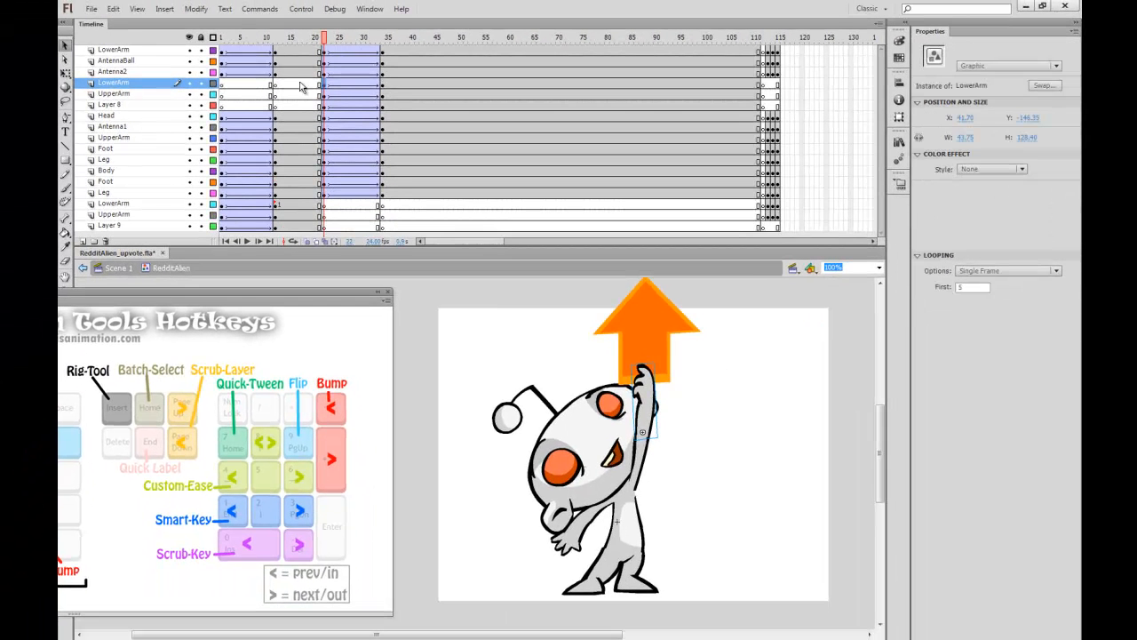
{"action": "left_click", "coordinate": [327, 85]}
{"action": "left_click", "coordinate": [996, 97]}
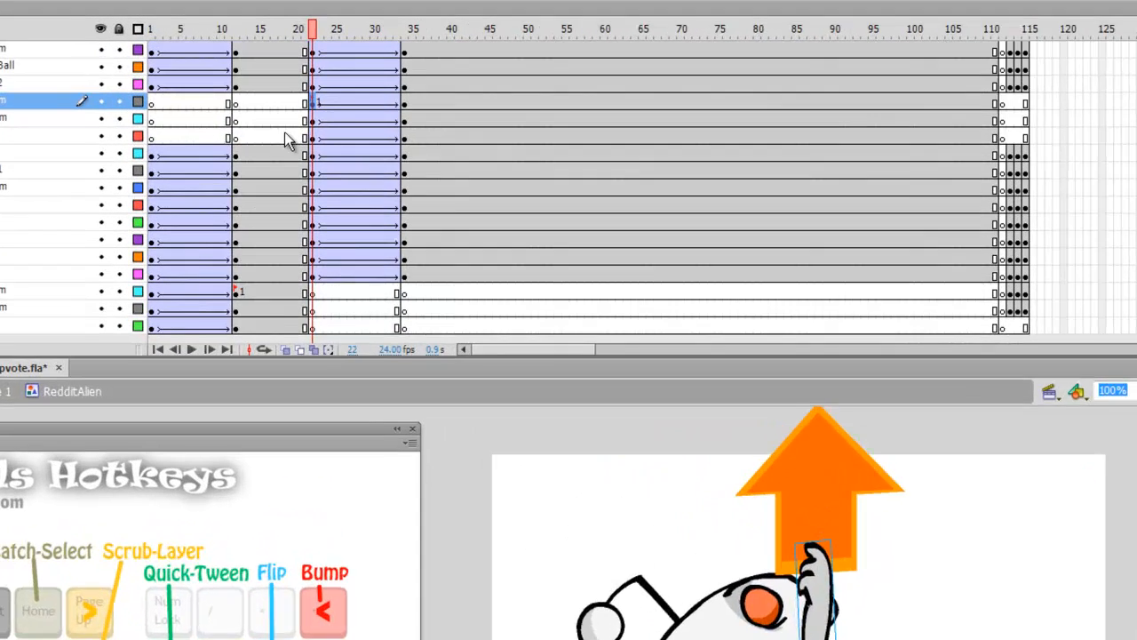
{"action": "left_click", "coordinate": [236, 292]}
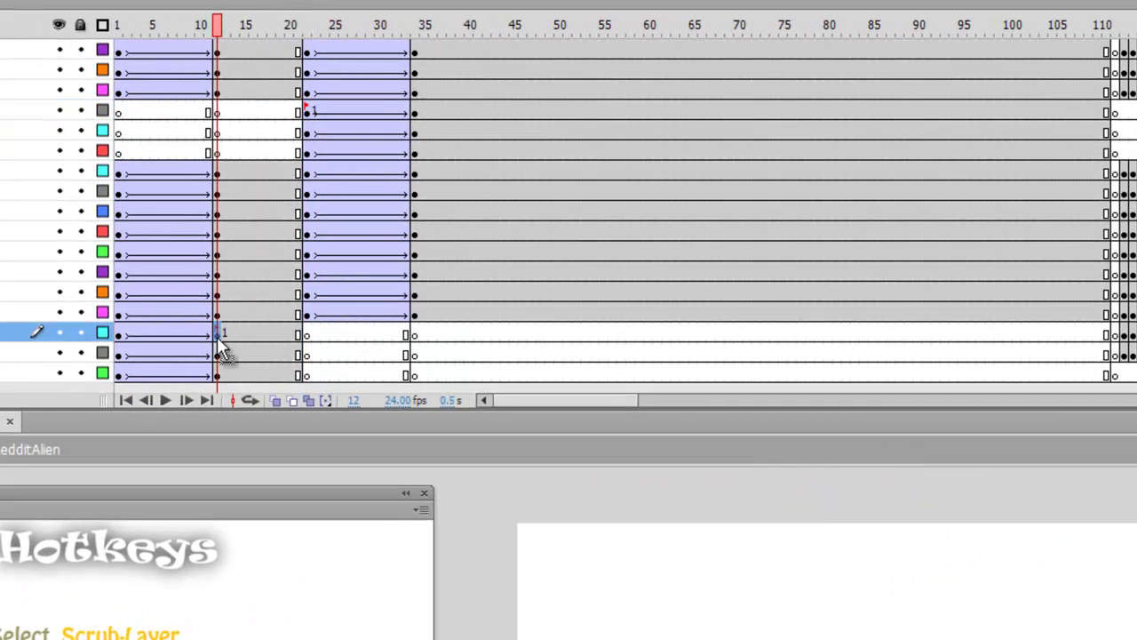
{"action": "left_click", "coordinate": [307, 112]}
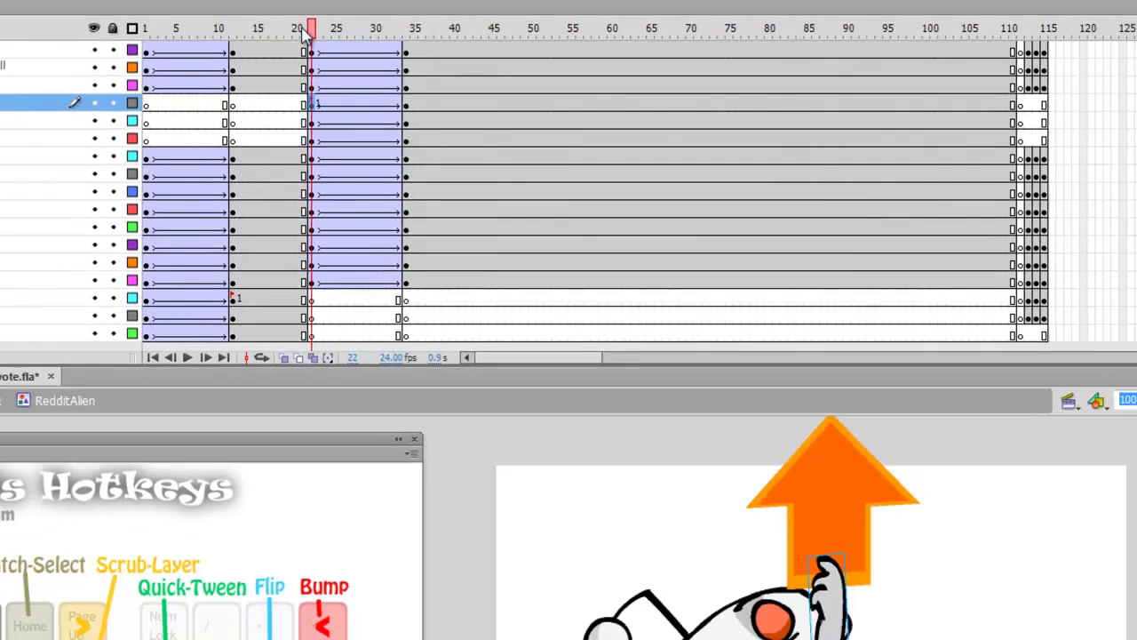
Select the UpperArm keyframe at frame 12 ready for its label.
{"action": "key", "text": "comma"}
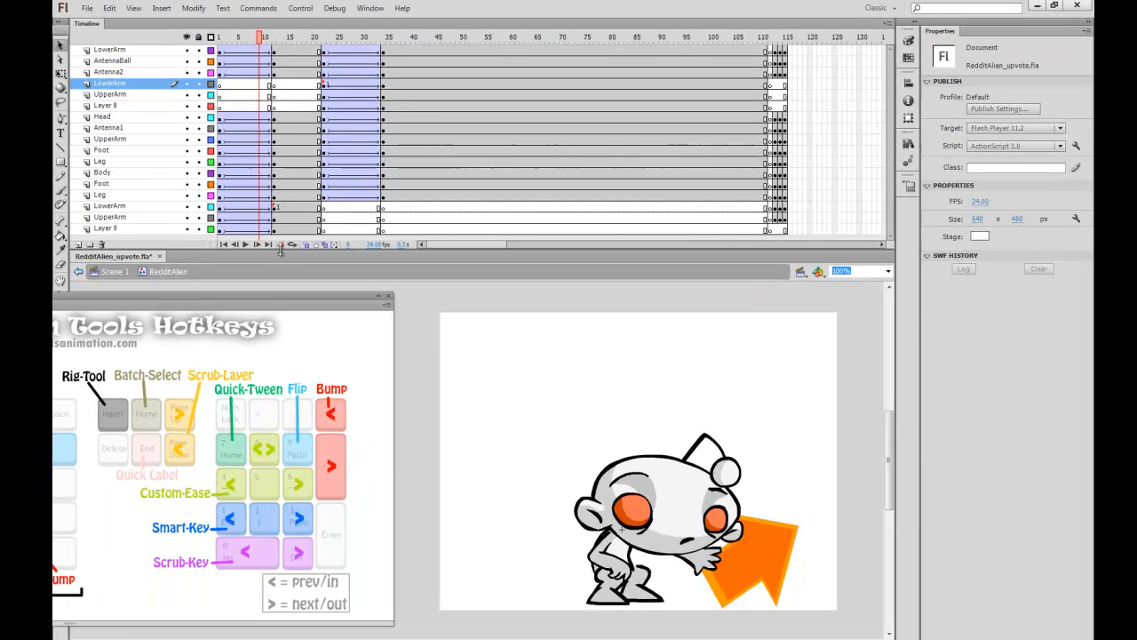
{"action": "left_click", "coordinate": [276, 215]}
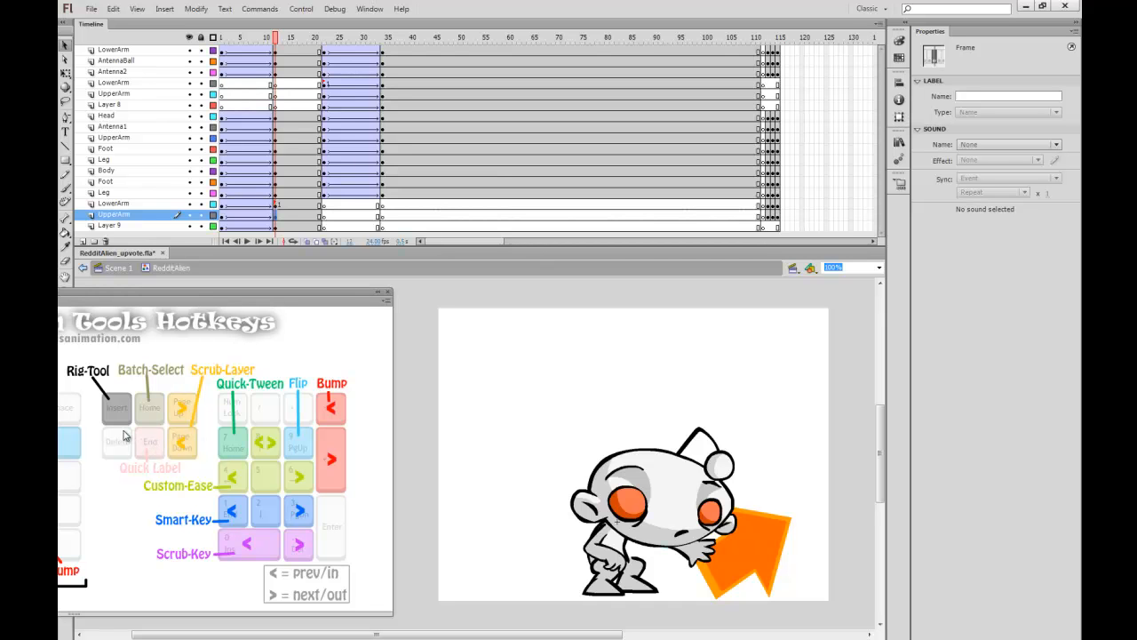
Label the frame-12 UpperArm keyframe 2 and the Layer 9 arrow keyframe 3.
{"action": "key", "text": "End"}
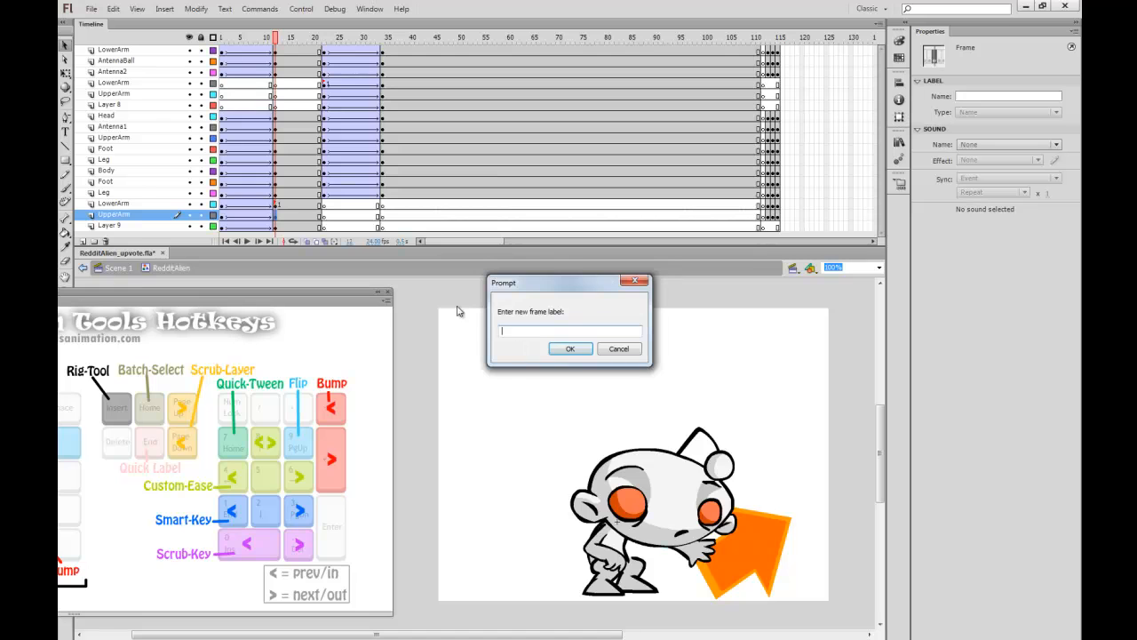
{"action": "left_click", "coordinate": [569, 349]}
{"action": "type", "text": "2"}
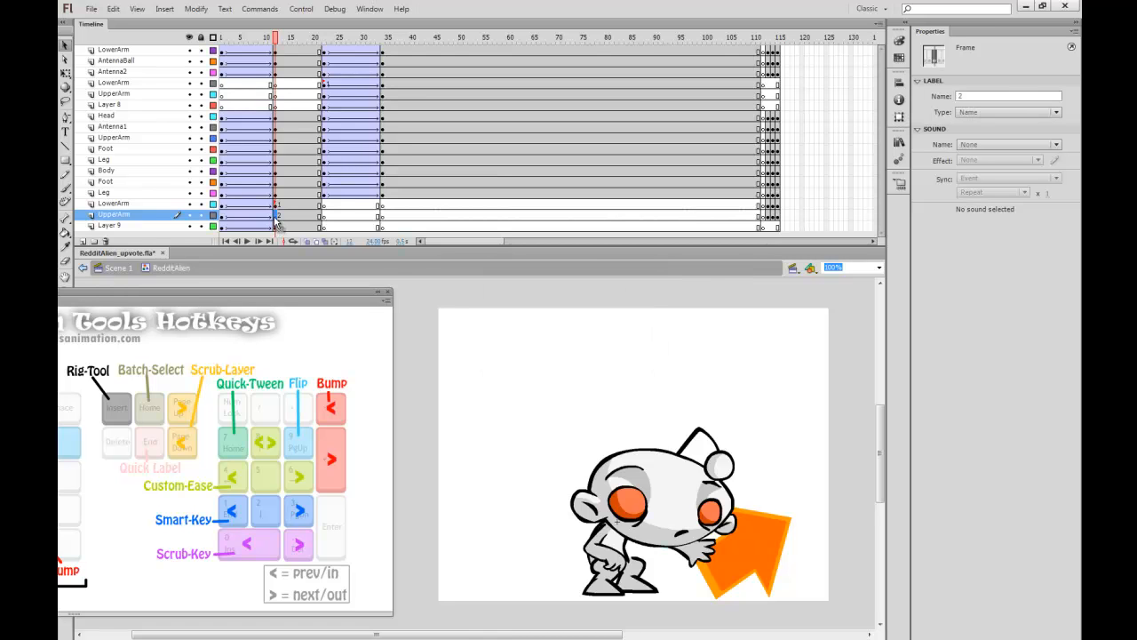
{"action": "left_click", "coordinate": [276, 228]}
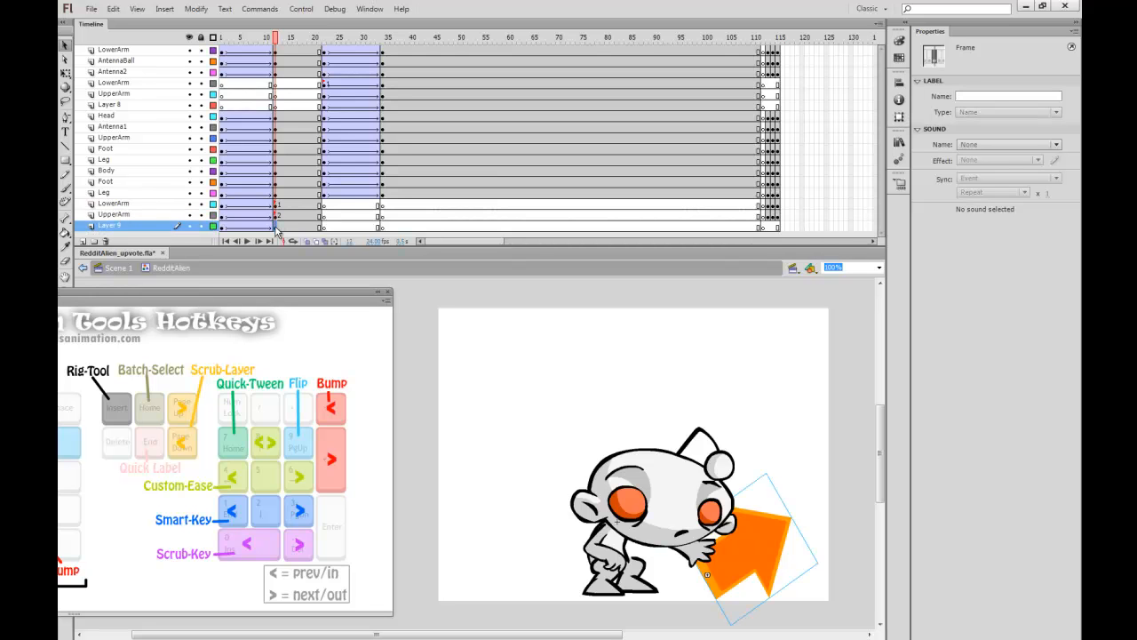
{"action": "key", "text": "End"}
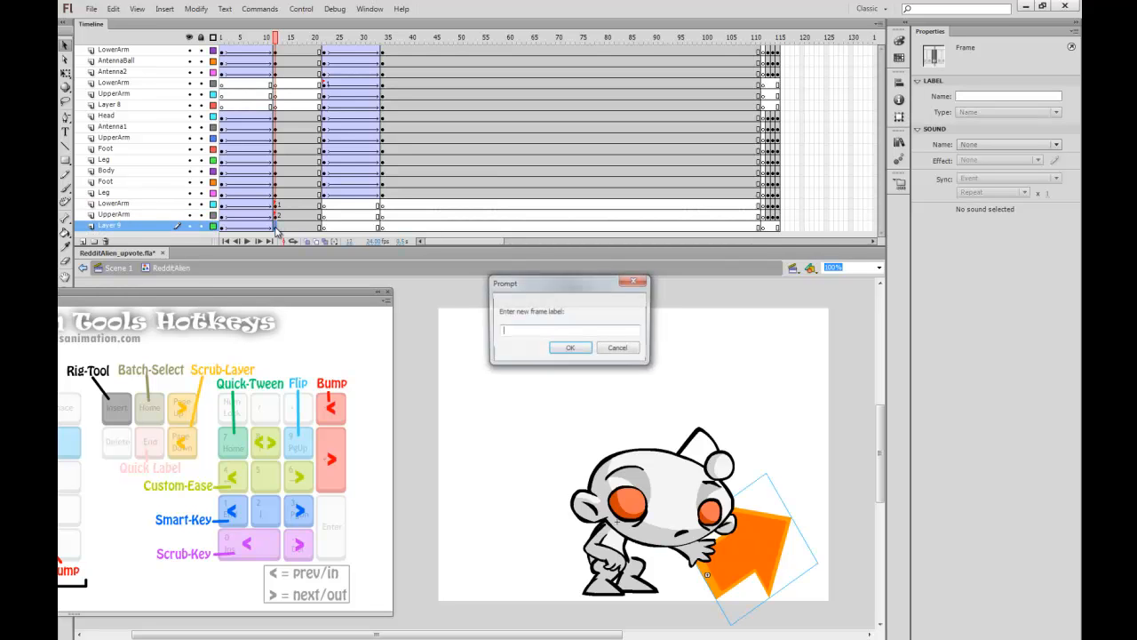
{"action": "type", "text": "3"}
{"action": "key", "text": "Return"}
Label the frame-22 UpperArm and Layer 8 keyframes to match, Layer 8 getting 3.
{"action": "left_click", "coordinate": [323, 94]}
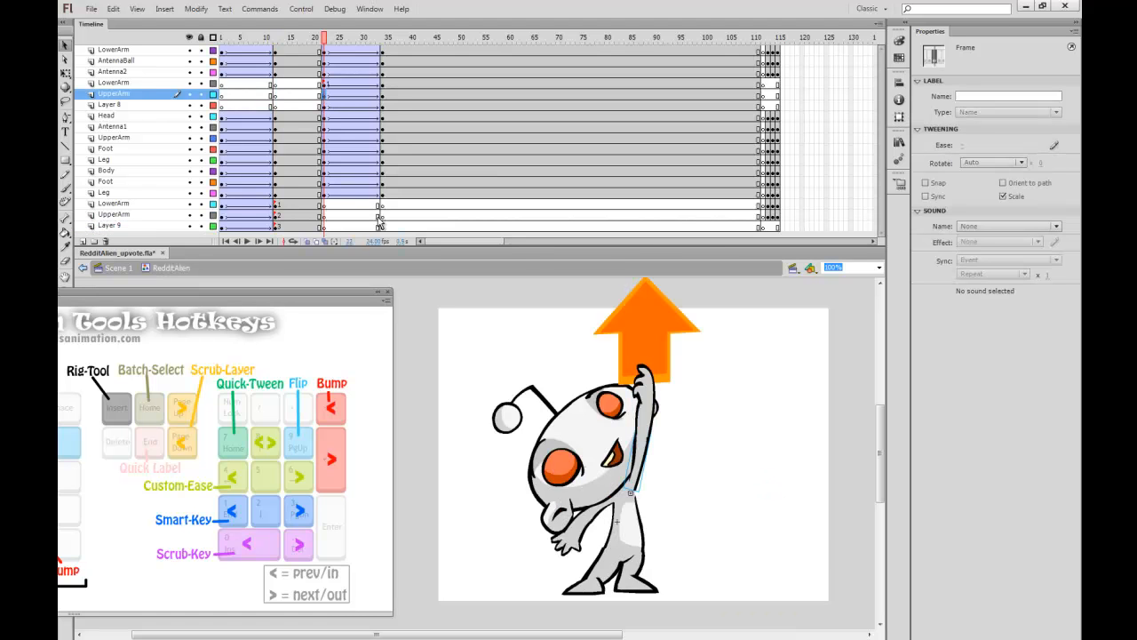
{"action": "key", "text": "End"}
{"action": "key", "text": "Escape"}
{"action": "left_click", "coordinate": [326, 108]}
{"action": "key", "text": "End"}
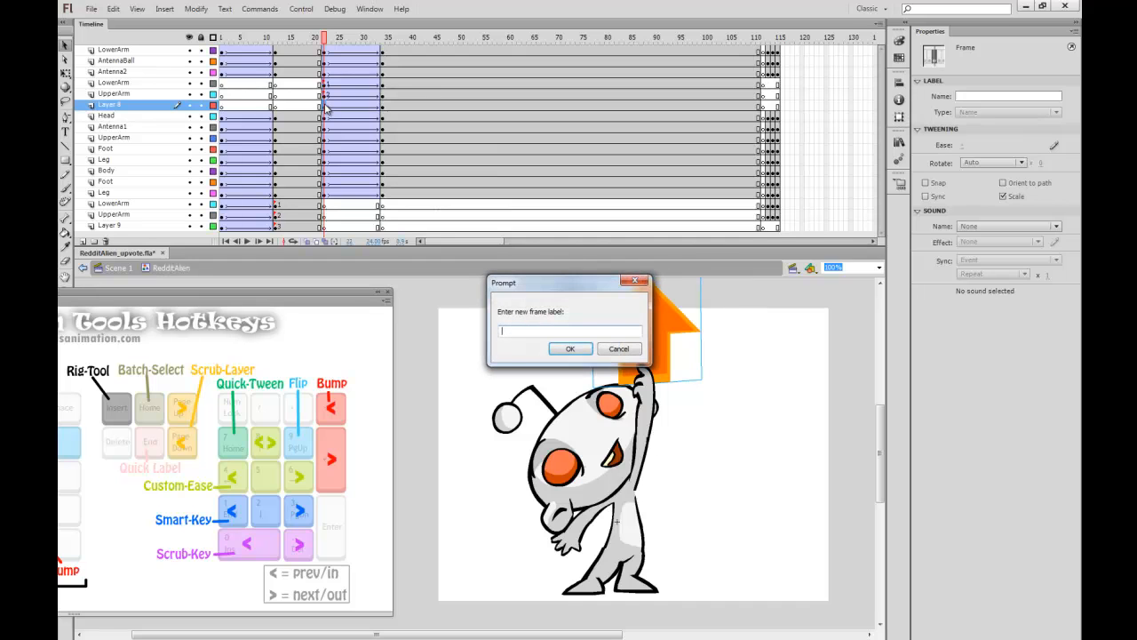
{"action": "key", "text": "Return"}
Check the labels at frames 12 and 22 on the LowerArm layers.
{"action": "left_click", "coordinate": [272, 204]}
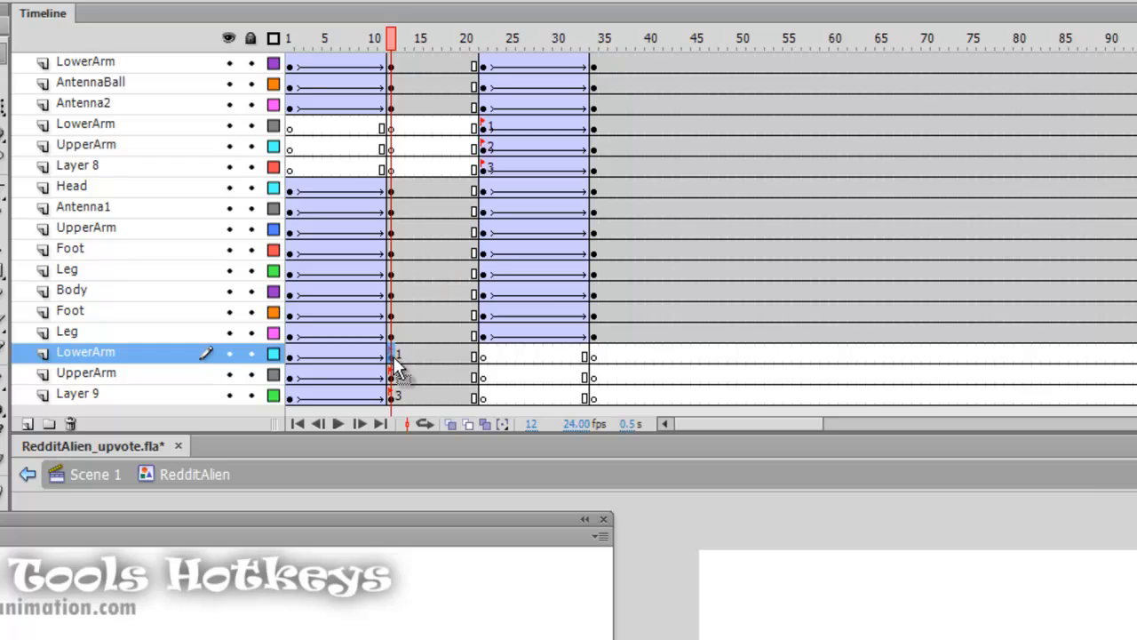
{"action": "left_click", "coordinate": [486, 359]}
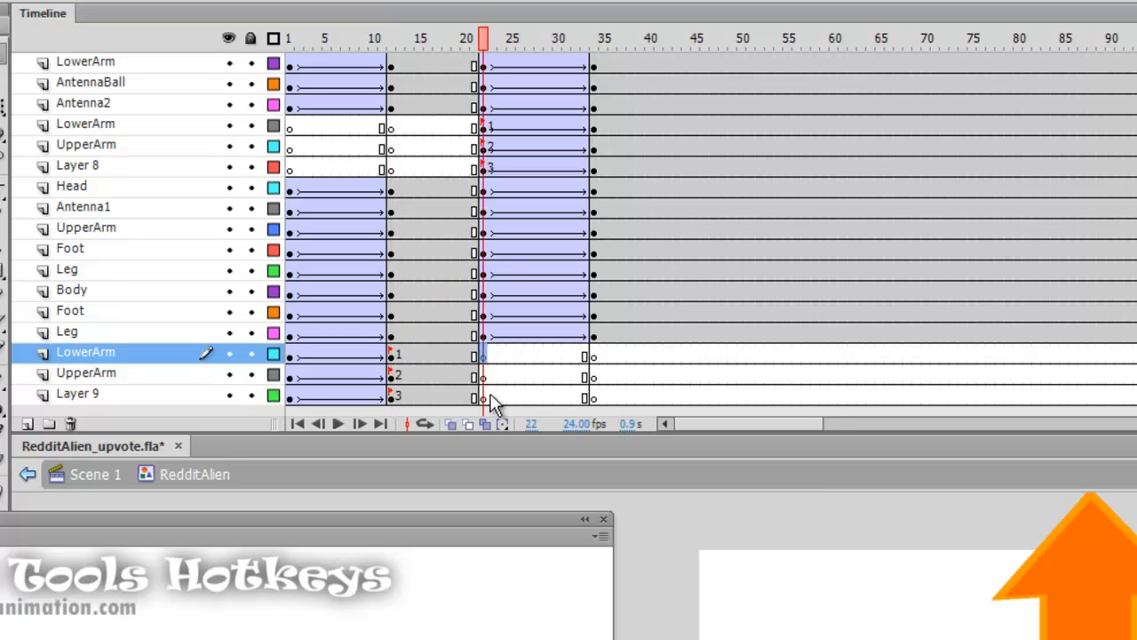
{"action": "left_click", "coordinate": [486, 128]}
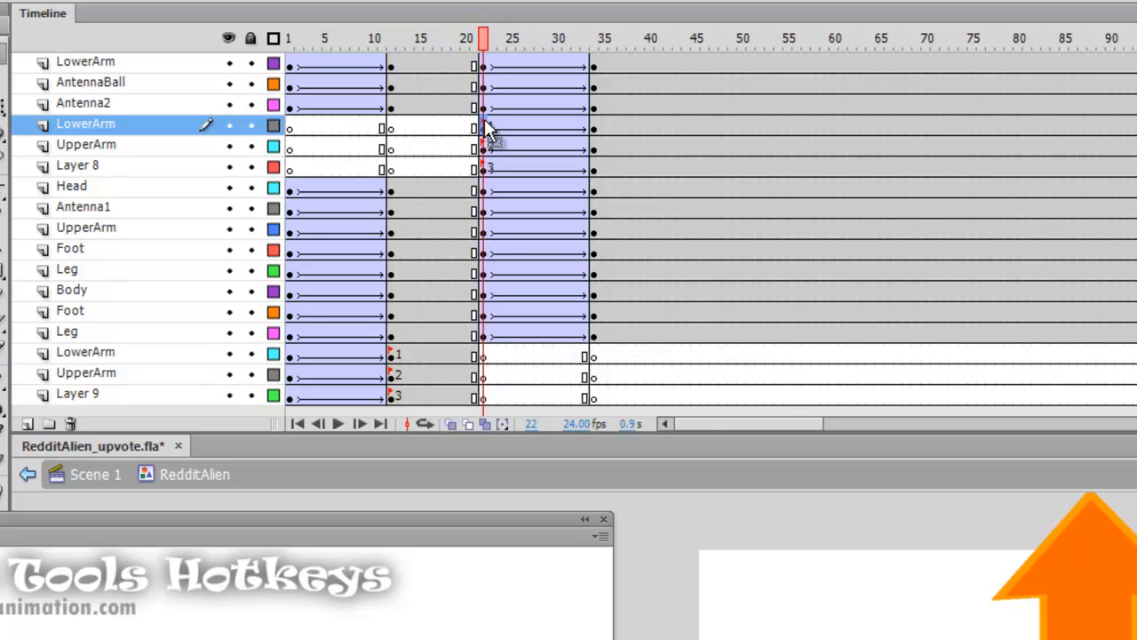
Apply a quick tween, both directions at strength 75, to frames 16–18 across all layers.
{"action": "mouse_move", "coordinate": [446, 400]}
{"action": "left_mouse_down"}
{"action": "mouse_move", "coordinate": [311, 53]}
{"action": "mouse_move", "coordinate": [302, 231]}
{"action": "left_mouse_up"}
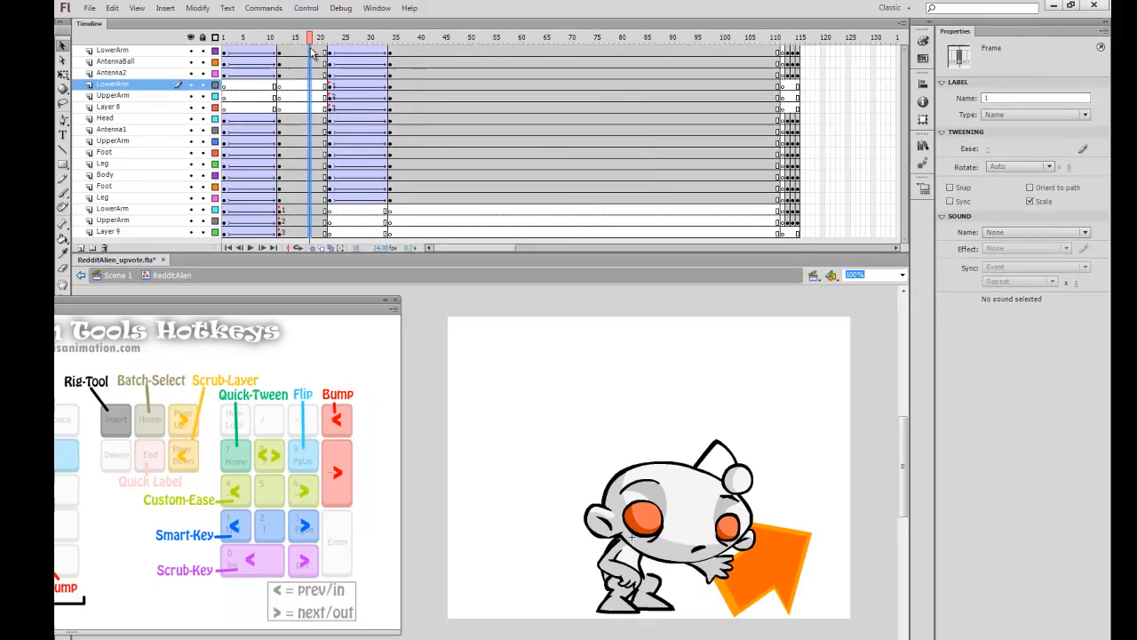
{"action": "key", "text": "Home"}
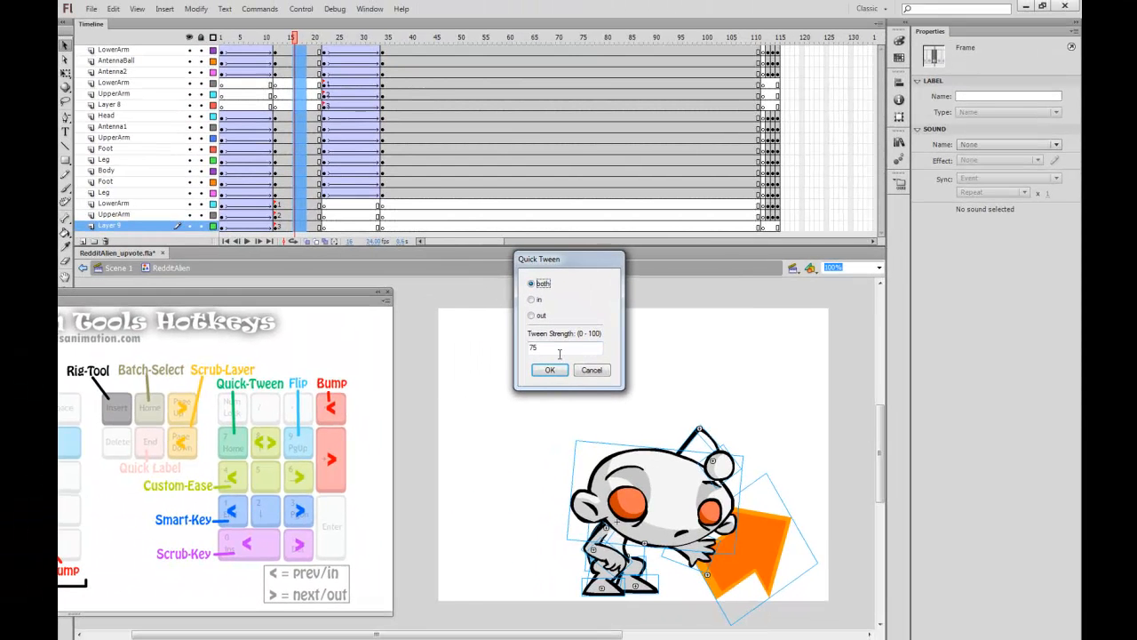
{"action": "left_click", "coordinate": [548, 370]}
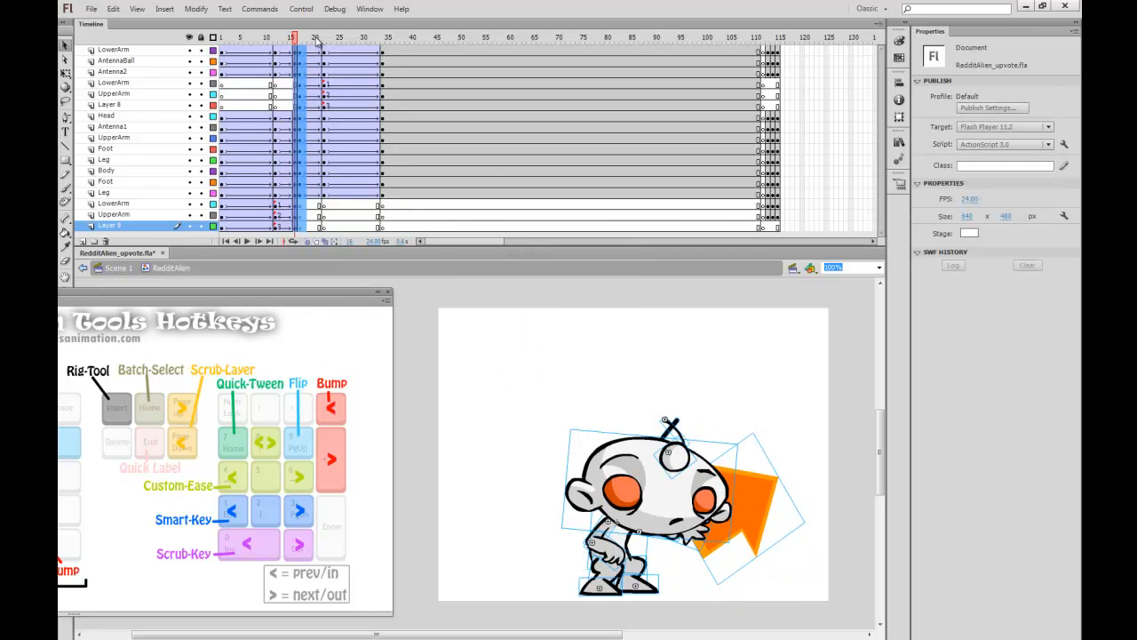
{"action": "left_click", "coordinate": [222, 38]}
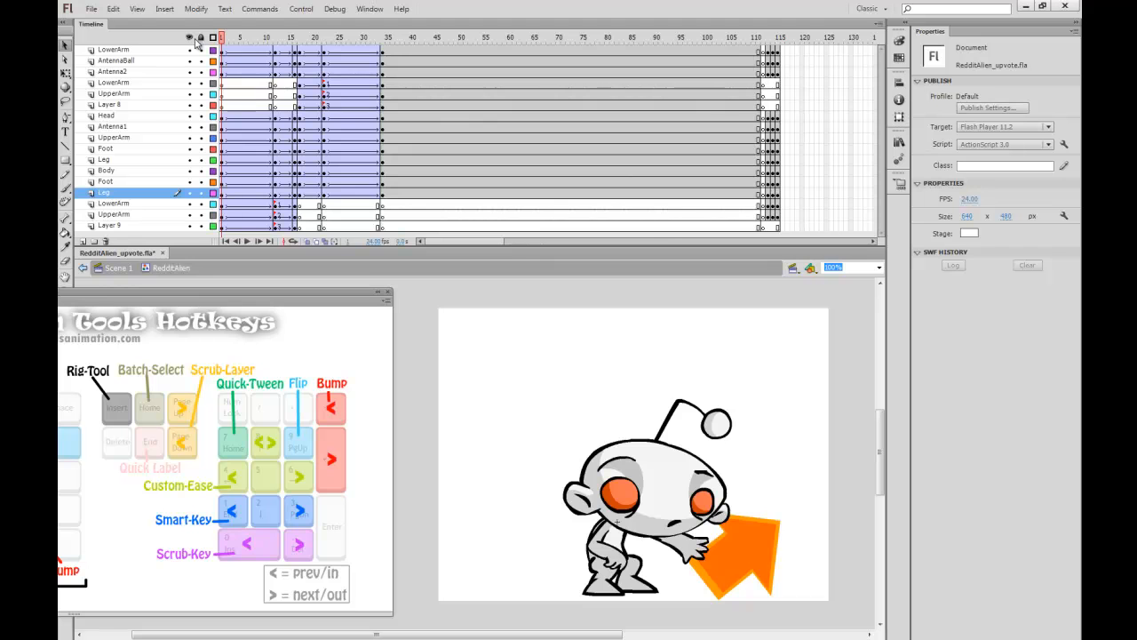
{"action": "key", "text": "Return"}
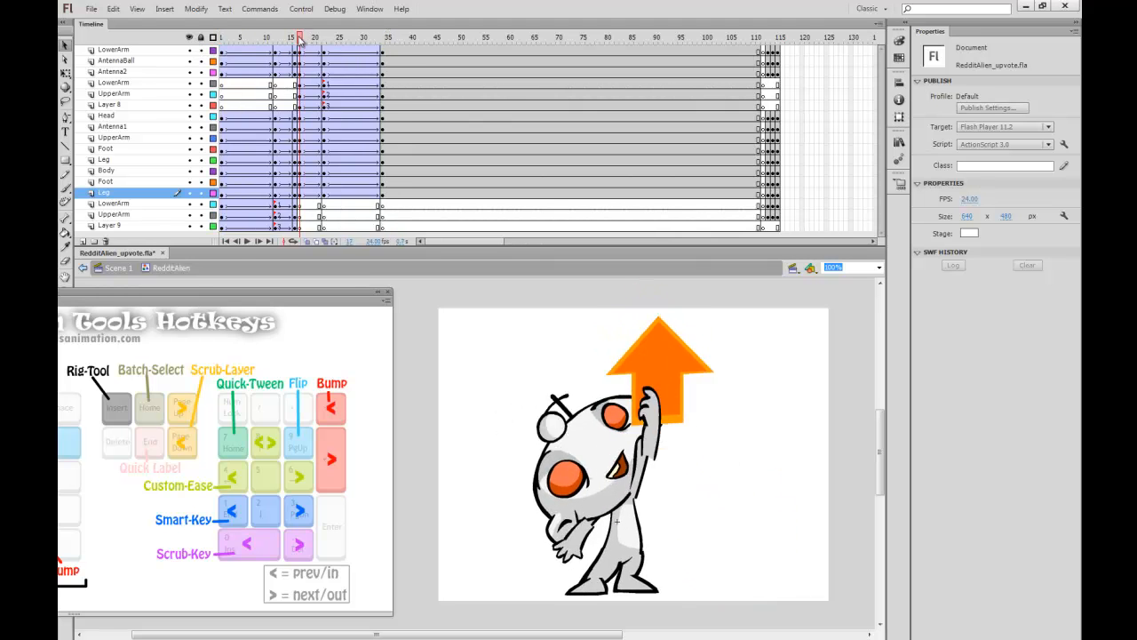
{"action": "mouse_move", "coordinate": [312, 43]}
{"action": "left_mouse_down"}
{"action": "mouse_move", "coordinate": [282, 50]}
{"action": "mouse_move", "coordinate": [295, 49]}
{"action": "left_mouse_up"}
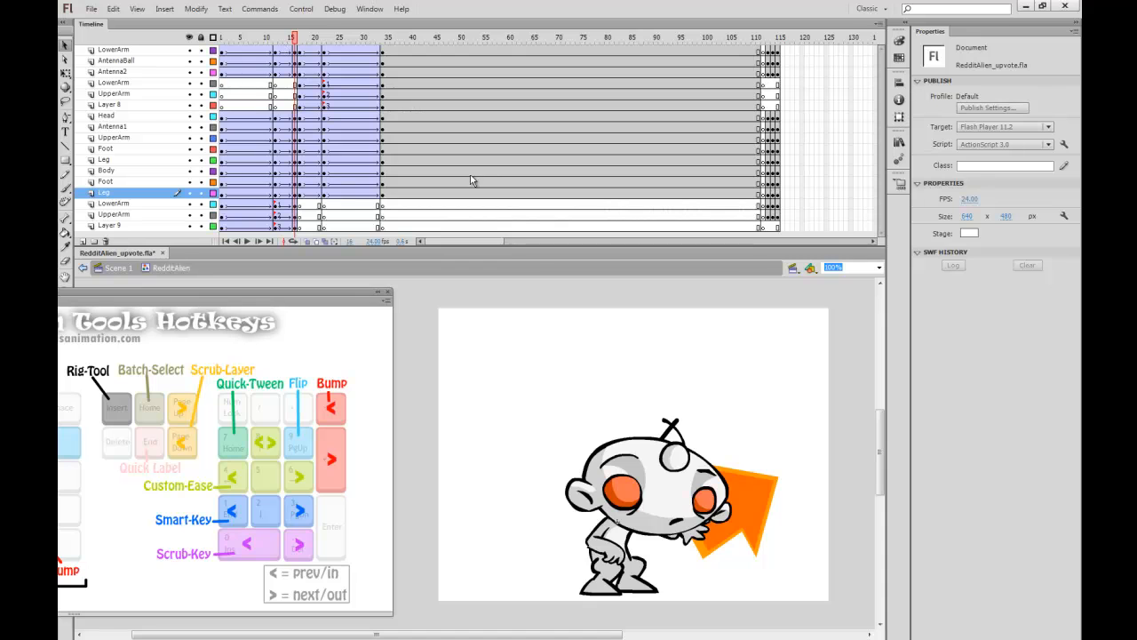
Rotate the orange Vote arrow counterclockwise and move the lower arm up and left at frame 17.
{"action": "left_click", "coordinate": [687, 443]}
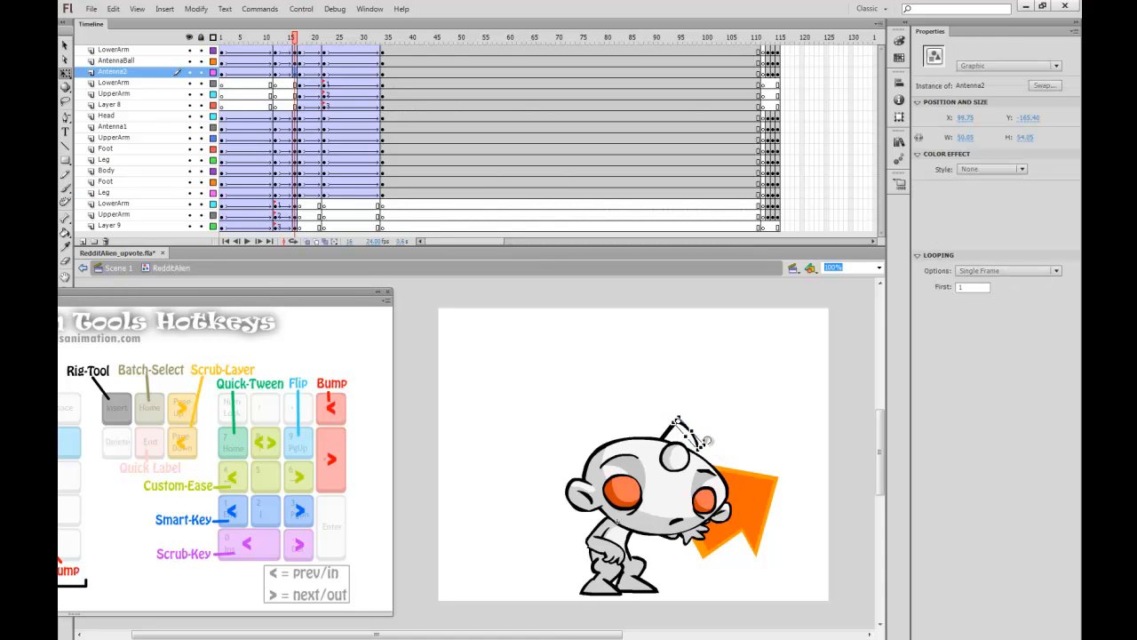
{"action": "left_click", "coordinate": [711, 449]}
{"action": "left_click", "coordinate": [676, 461]}
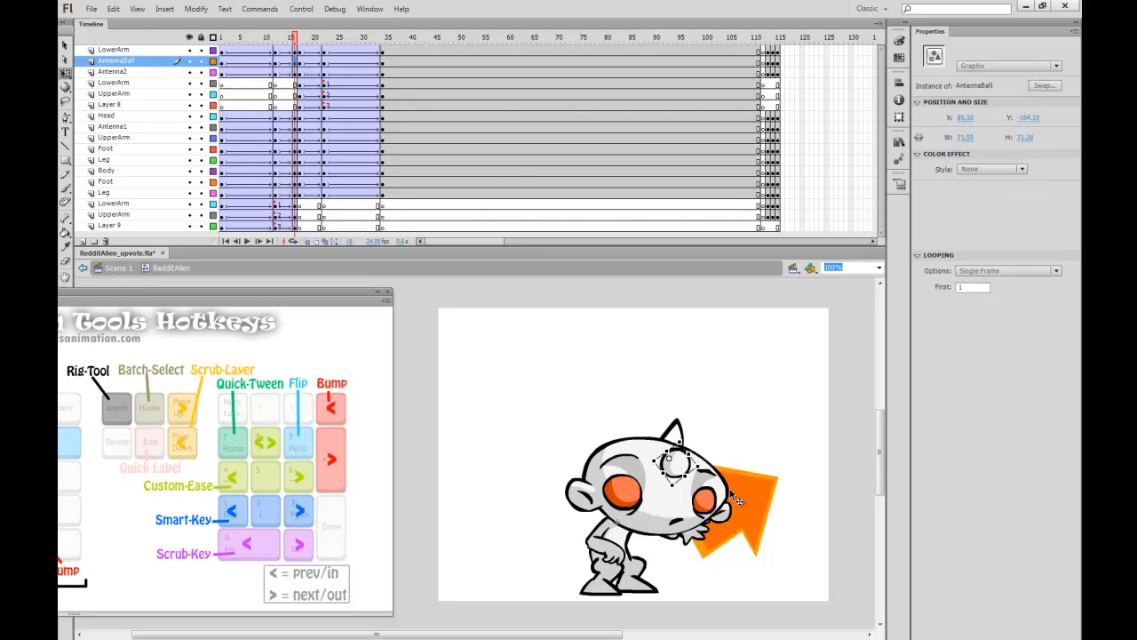
{"action": "left_click", "coordinate": [777, 558]}
{"action": "left_click", "coordinate": [742, 488]}
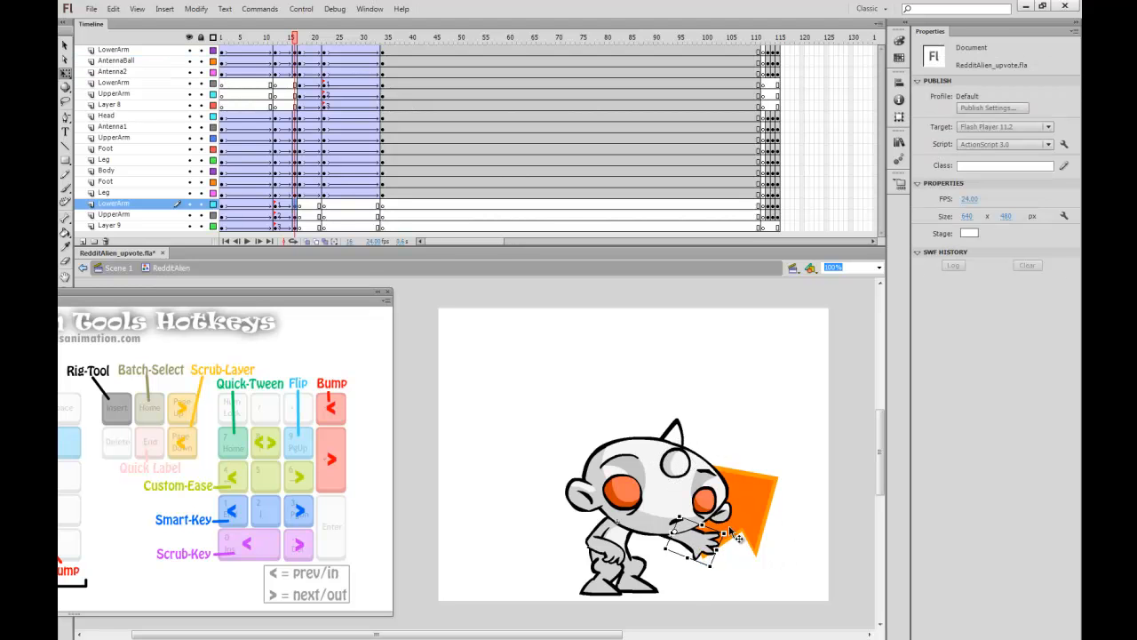
{"action": "left_click_drag", "start_coordinate": [813, 521], "coordinate": [813, 545]}
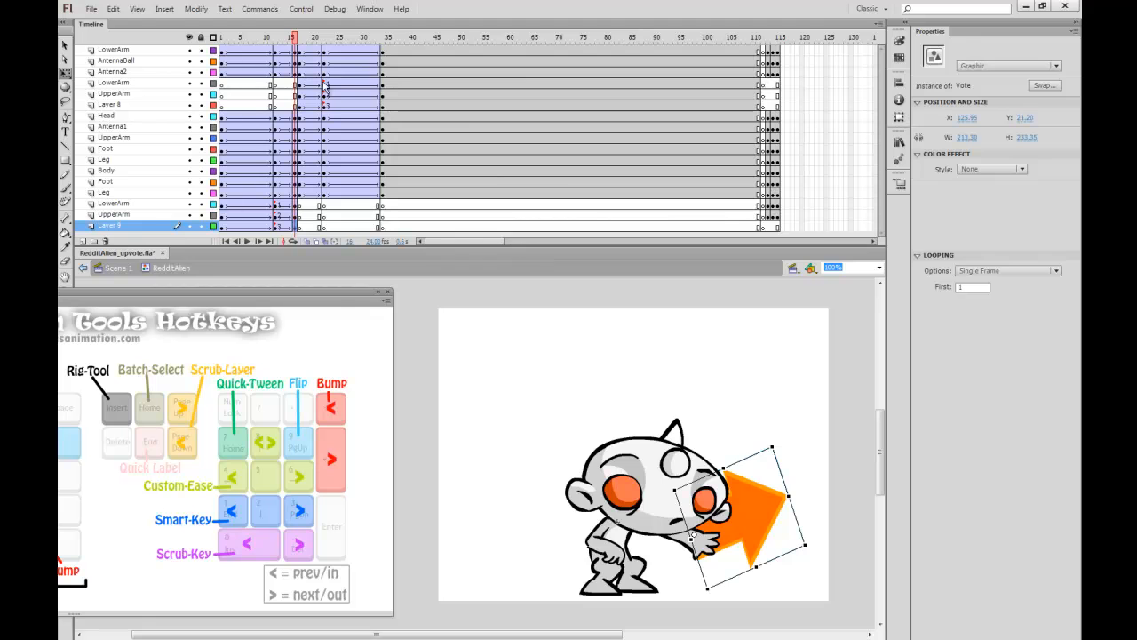
{"action": "mouse_move", "coordinate": [299, 40]}
{"action": "left_mouse_down"}
{"action": "mouse_move", "coordinate": [243, 40]}
{"action": "mouse_move", "coordinate": [300, 40]}
{"action": "left_mouse_up"}
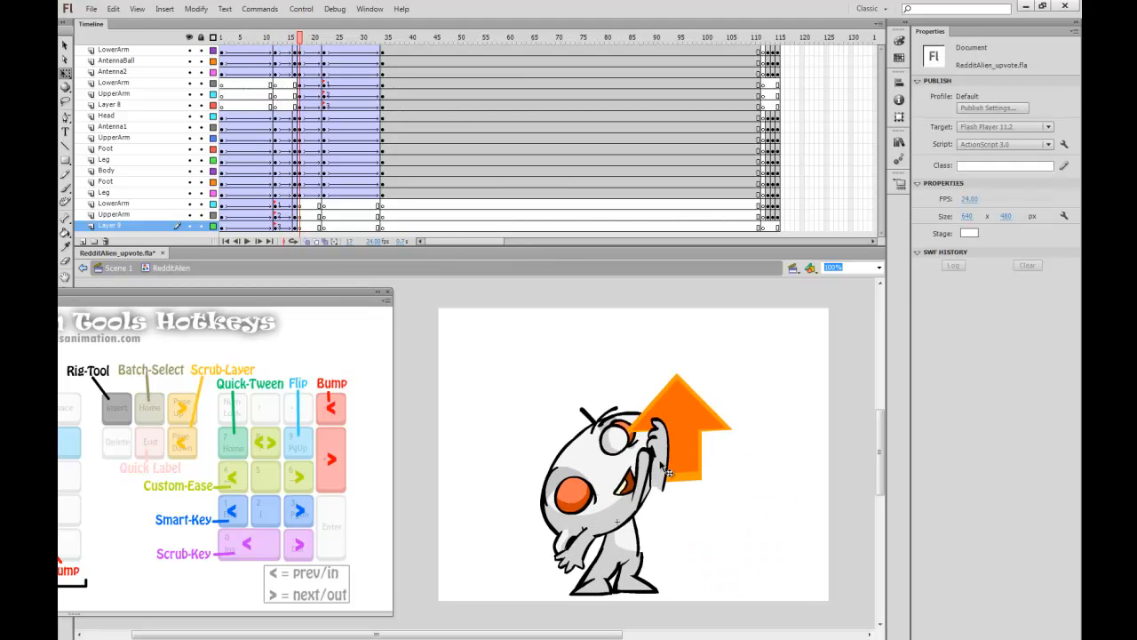
{"action": "left_click_drag", "start_coordinate": [684, 437], "coordinate": [666, 391]}
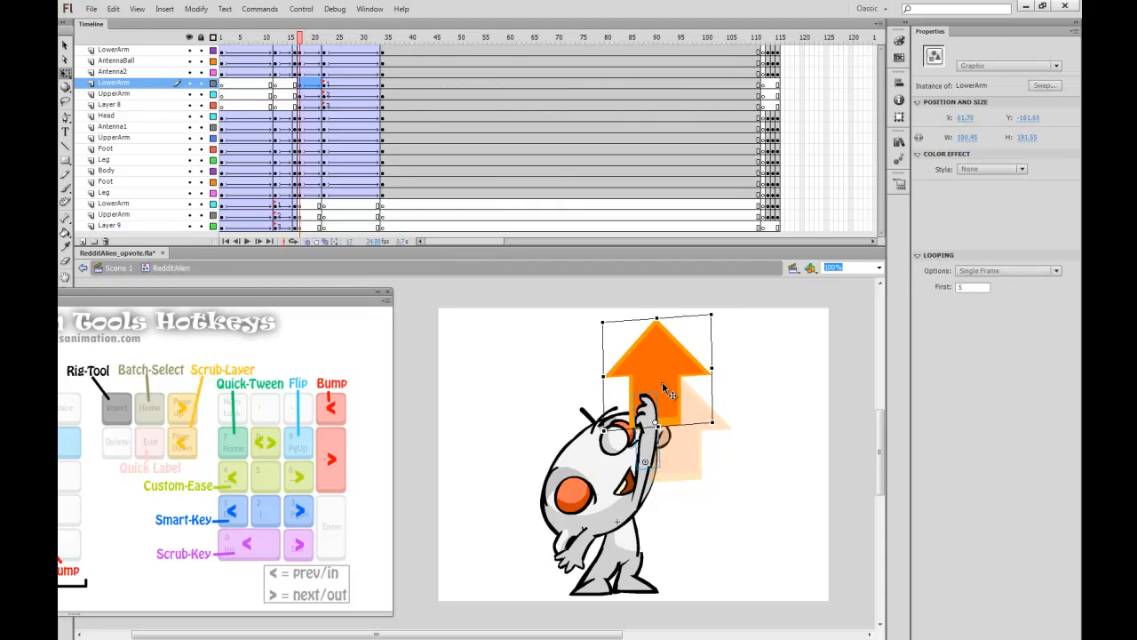
Move Antenna2 and the AntennaBall down-left, nudge the lower arm and tilt the Body slightly.
{"action": "left_click", "coordinate": [581, 410]}
{"action": "left_click", "coordinate": [614, 420]}
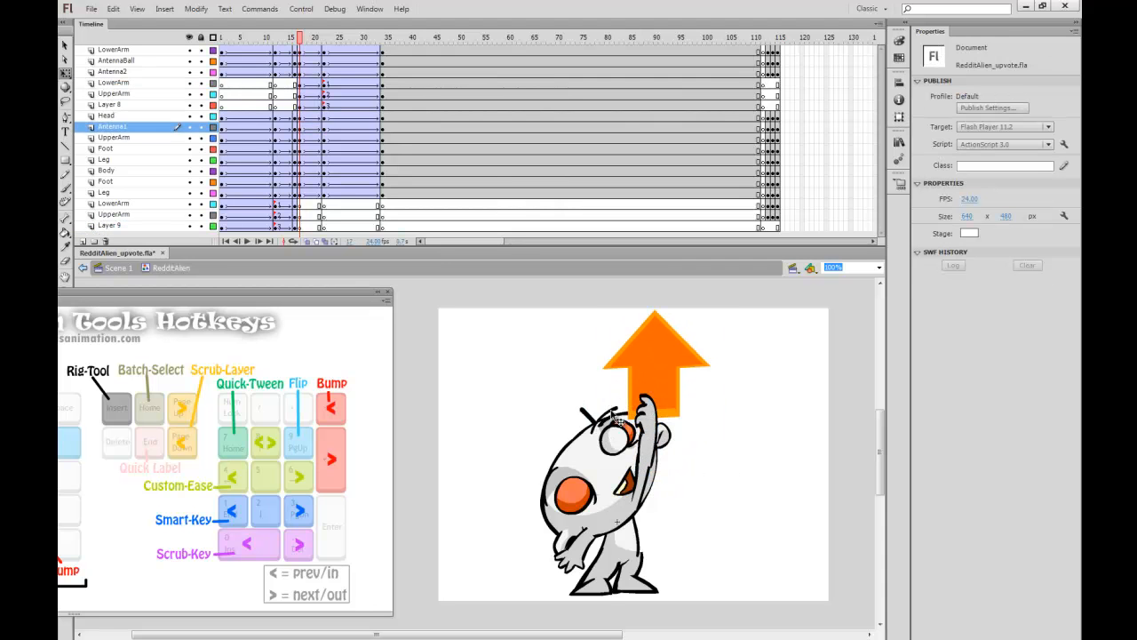
{"action": "left_click_drag", "start_coordinate": [579, 410], "coordinate": [563, 441]}
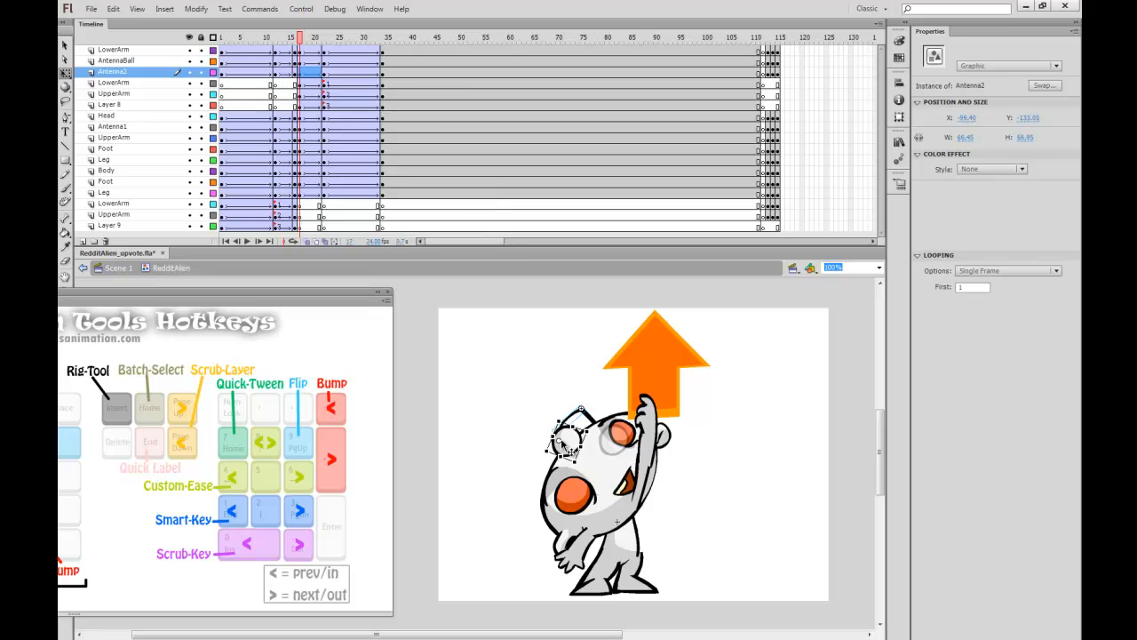
{"action": "left_click", "coordinate": [563, 441]}
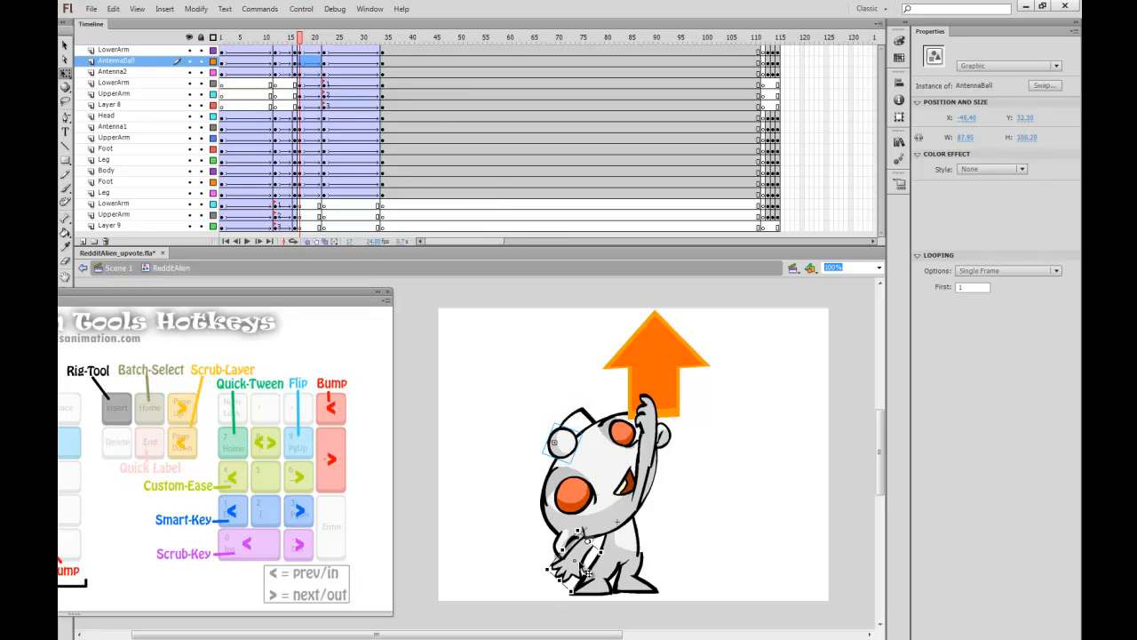
{"action": "left_click_drag", "start_coordinate": [582, 571], "coordinate": [588, 558]}
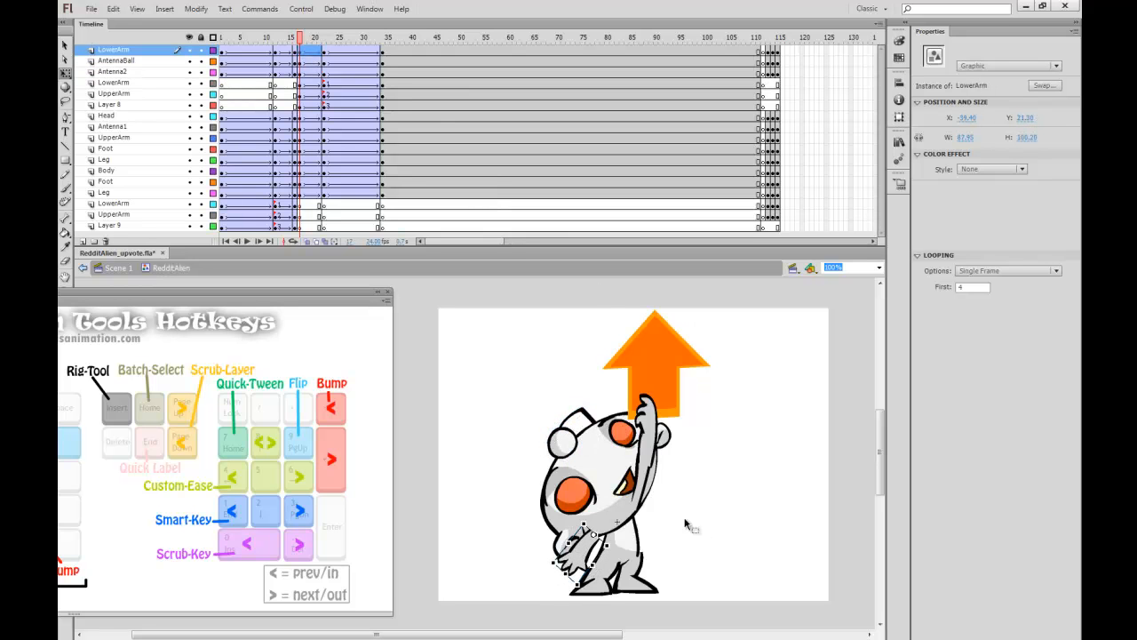
{"action": "left_click", "coordinate": [648, 564]}
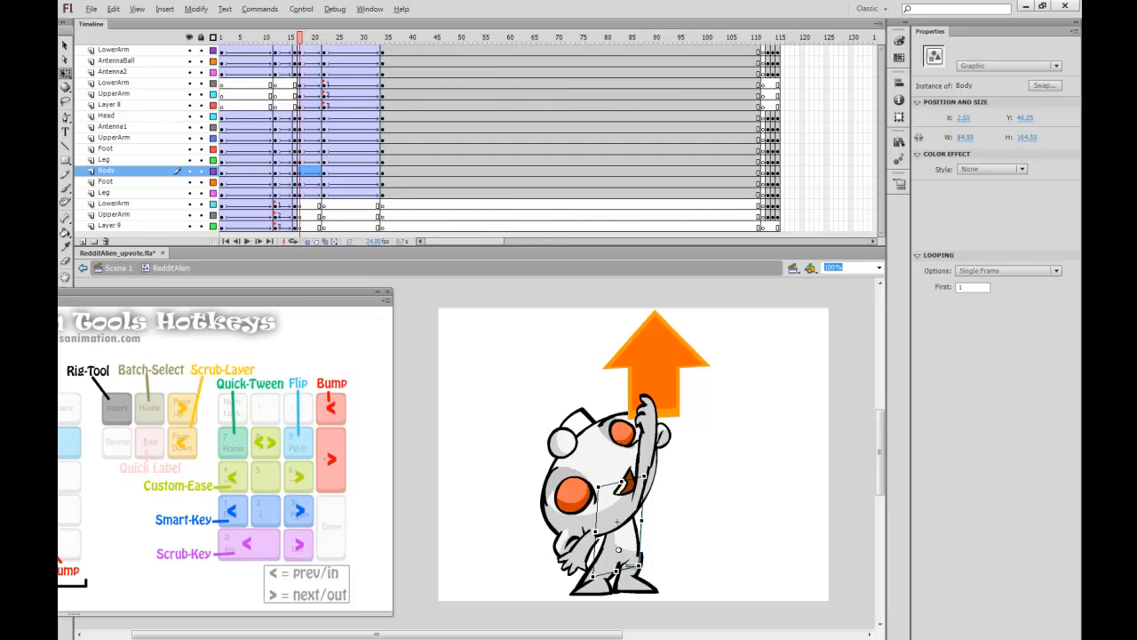
{"action": "left_click_drag", "start_coordinate": [629, 565], "coordinate": [634, 561]}
{"action": "key", "text": "Return"}
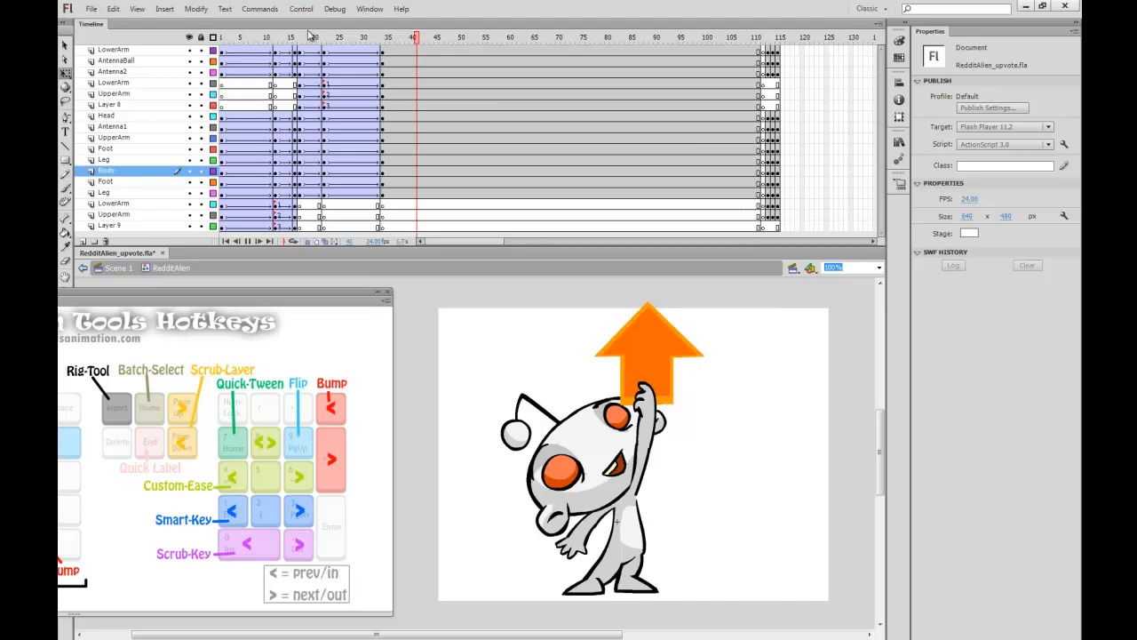
{"action": "key", "text": "shift+comma"}
{"action": "key", "text": "Return"}
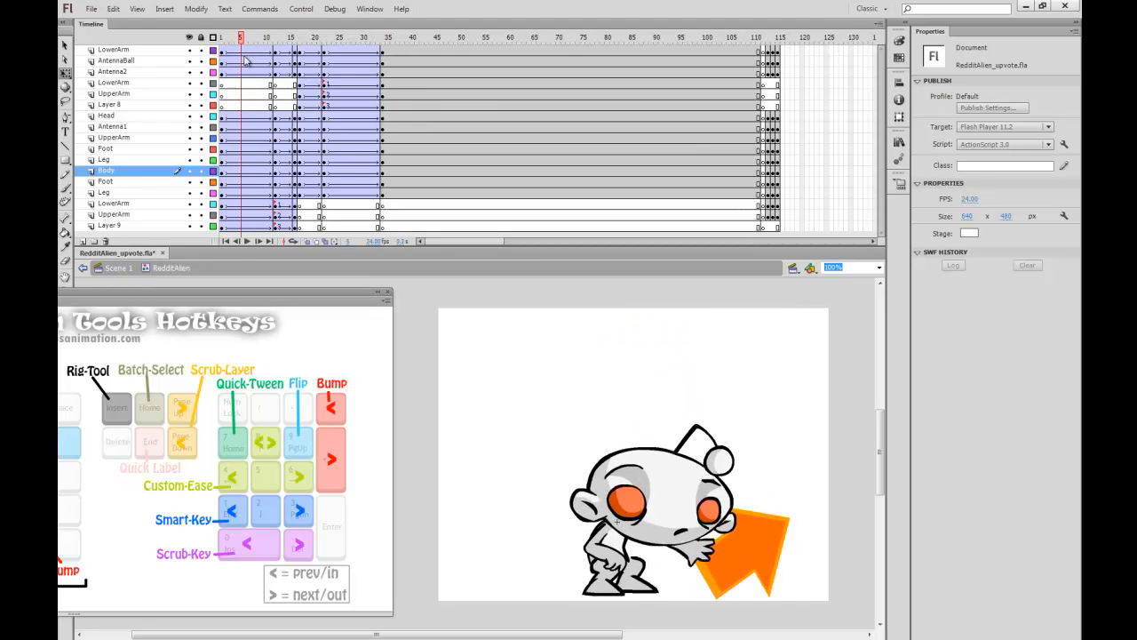
{"action": "left_click", "coordinate": [276, 224]}
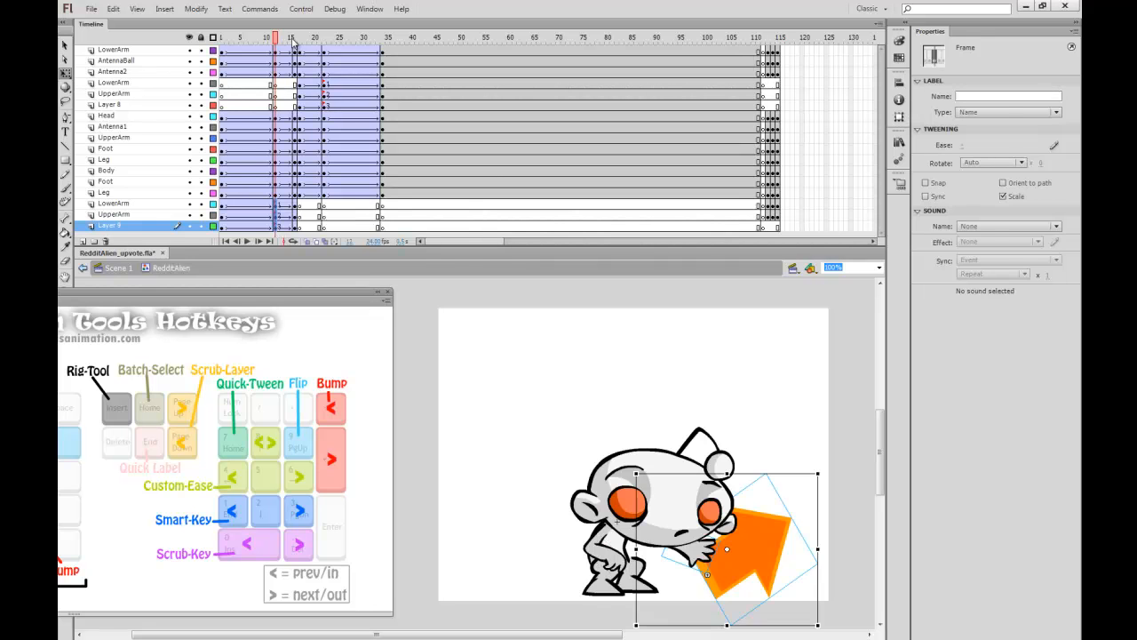
{"action": "left_click_drag", "start_coordinate": [293, 41], "coordinate": [189, 36]}
{"action": "key", "text": "Return"}
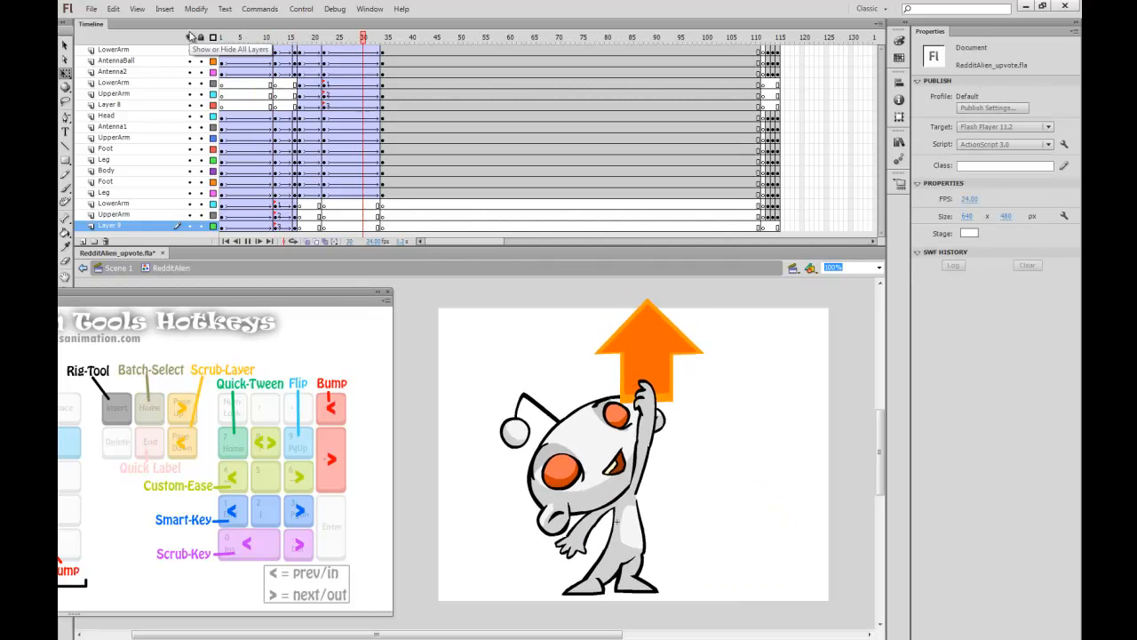